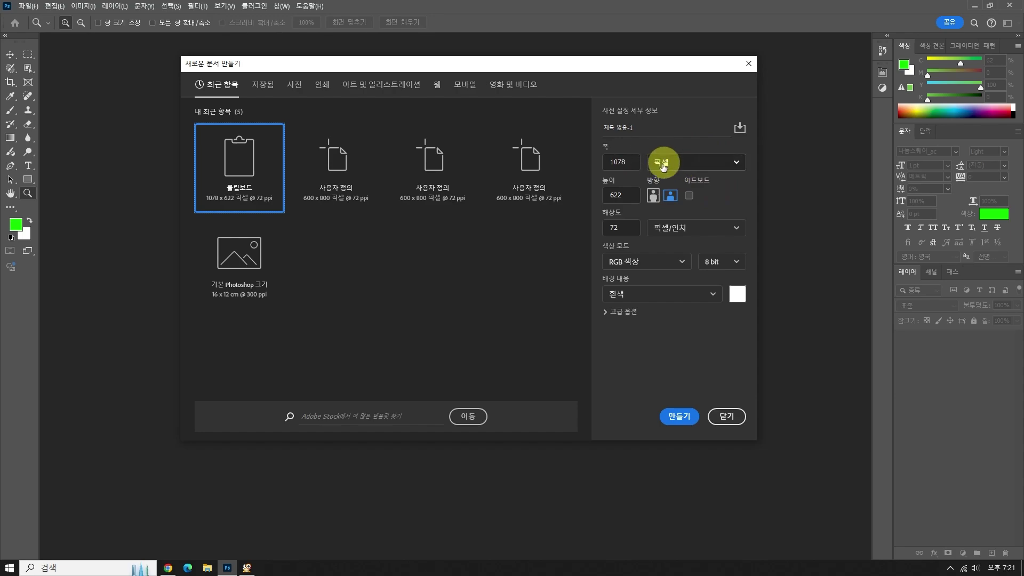
- Create a new portrait document 600 pixels wide and 800 pixels high at 72 pixels/inch with a white background
click(623, 160)
text(600)
key(Tab)
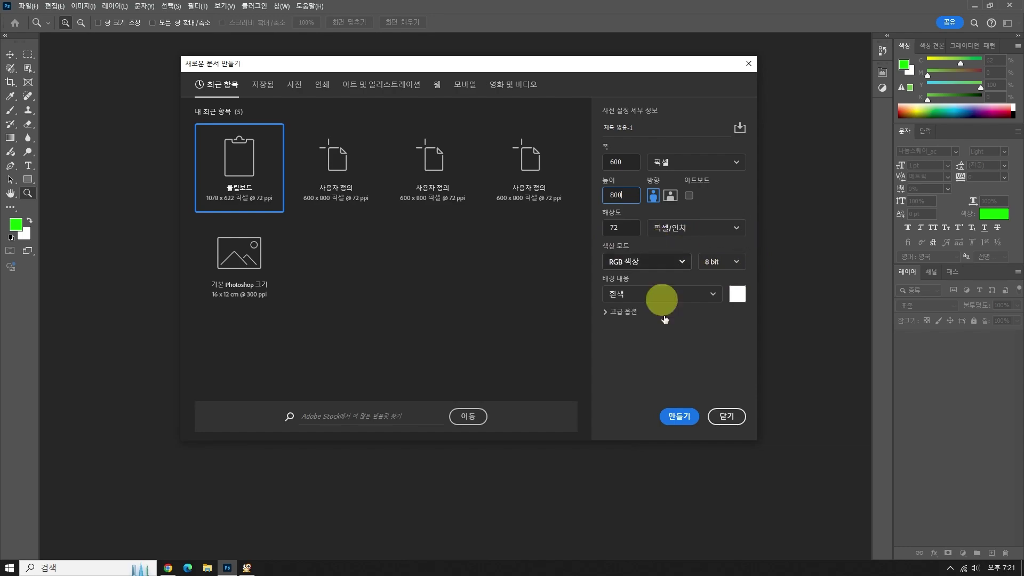
click(676, 417)
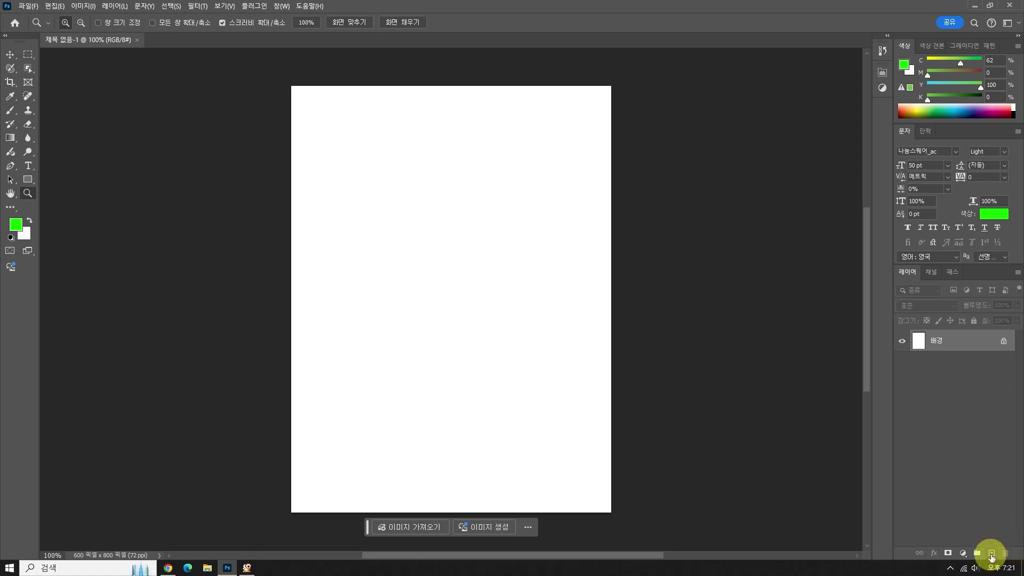
- Add an empty layer above the background and toggle the background layer's visibility off and back on
click(992, 558)
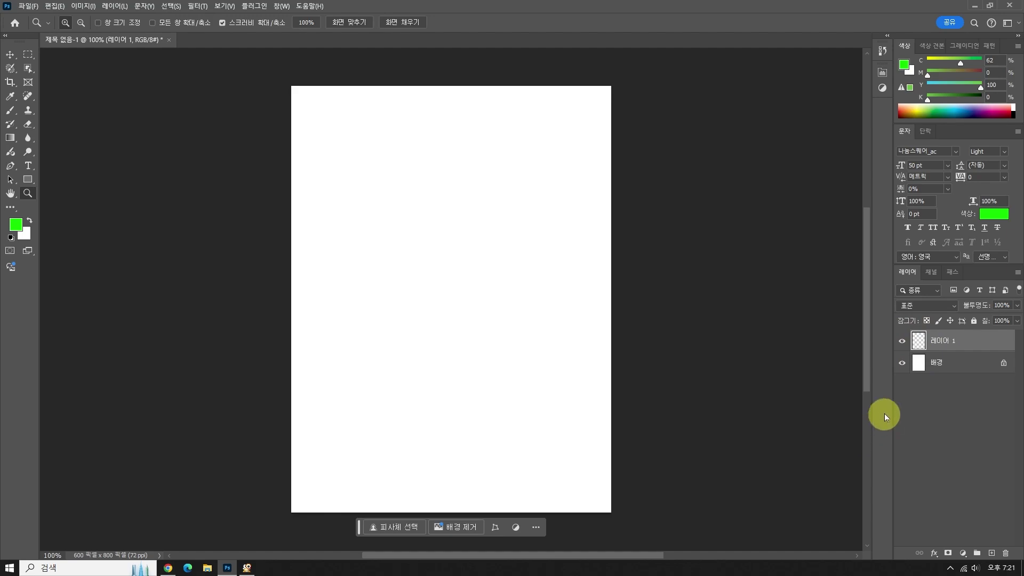
click(902, 365)
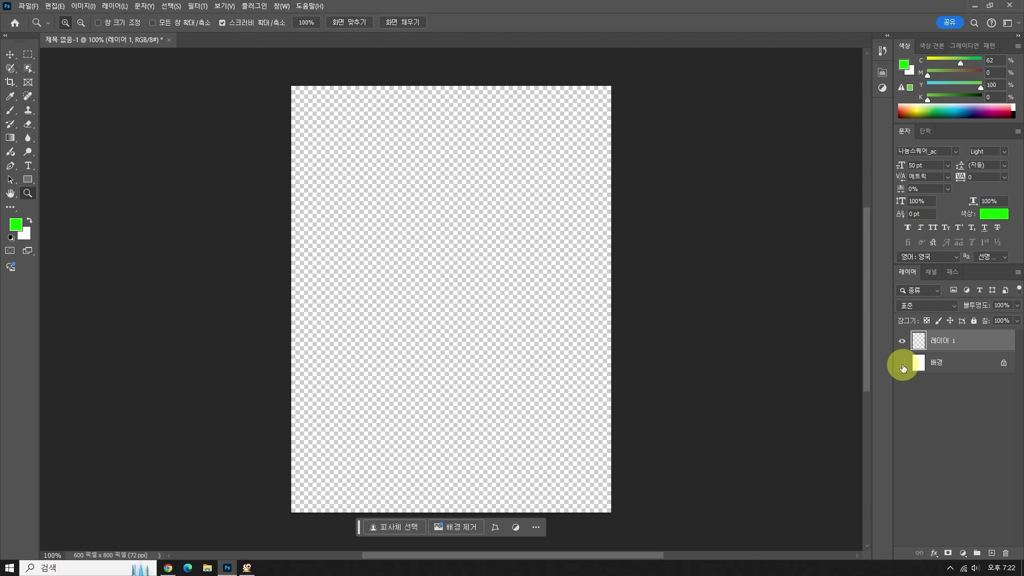
click(901, 366)
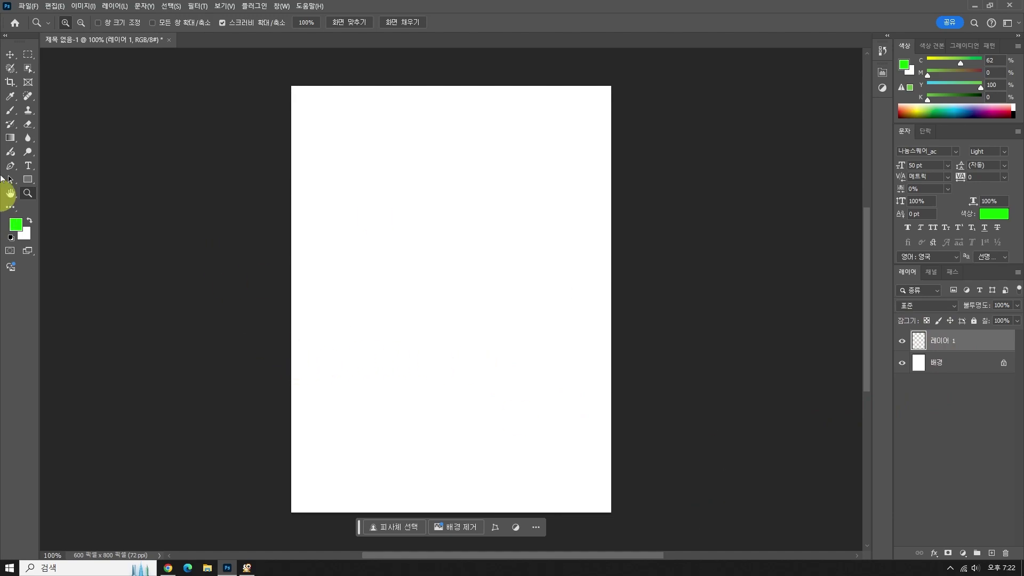
- Choose the Brush tool and set its size to 30 pixels
click(9, 112)
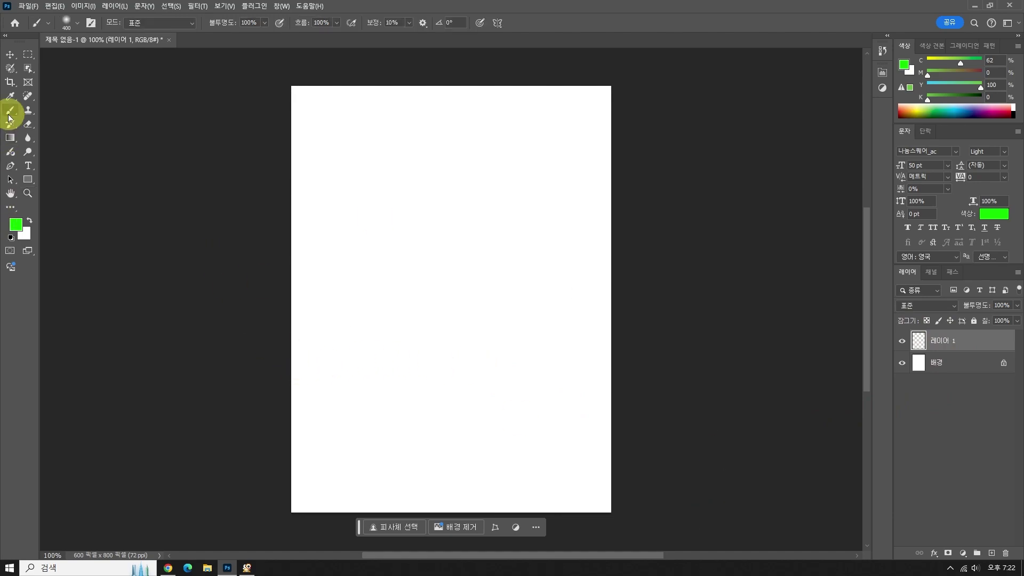
click(76, 24)
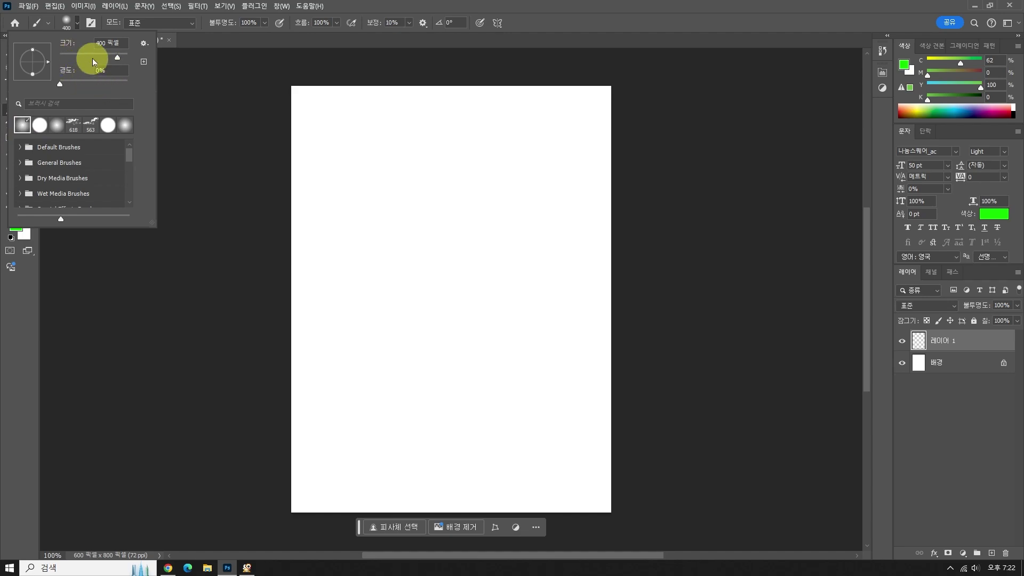
drag(93, 59, 71, 55)
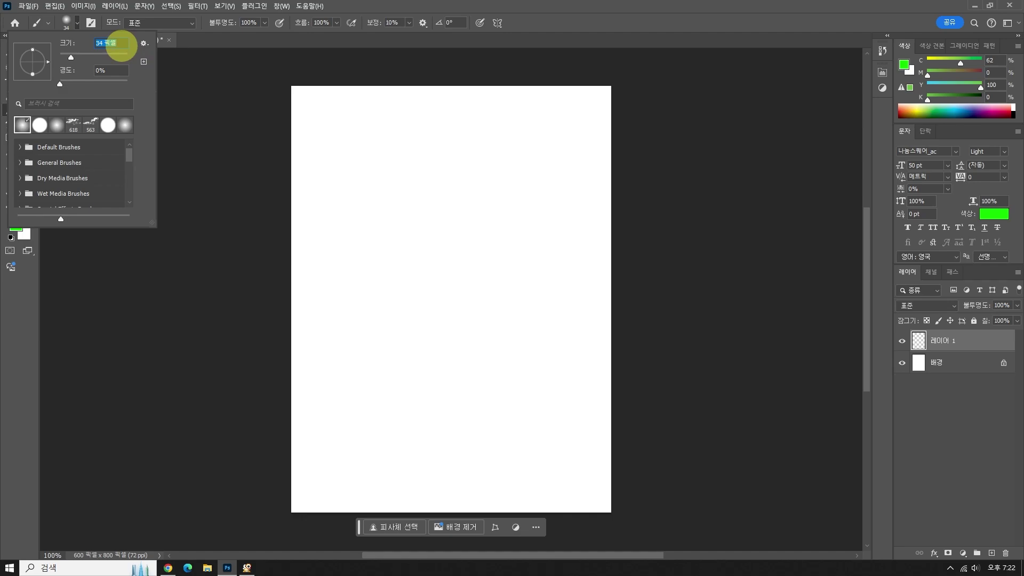
text(30)
key(Return)
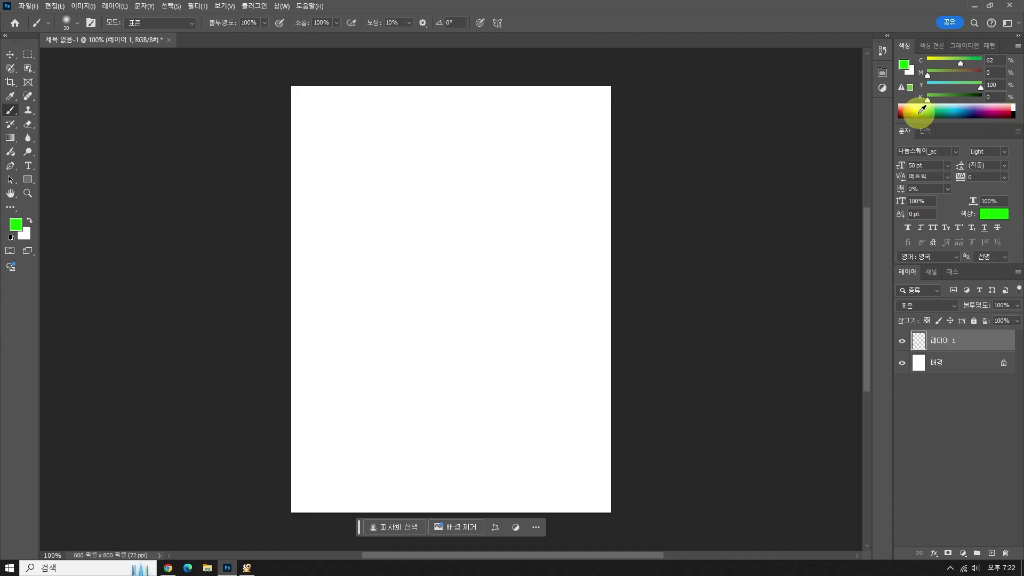
- Set the colour to magenta (C 0, M 100, Y 0, K 0) and paint a five-petal flower outline on the upper canvas
click(995, 110)
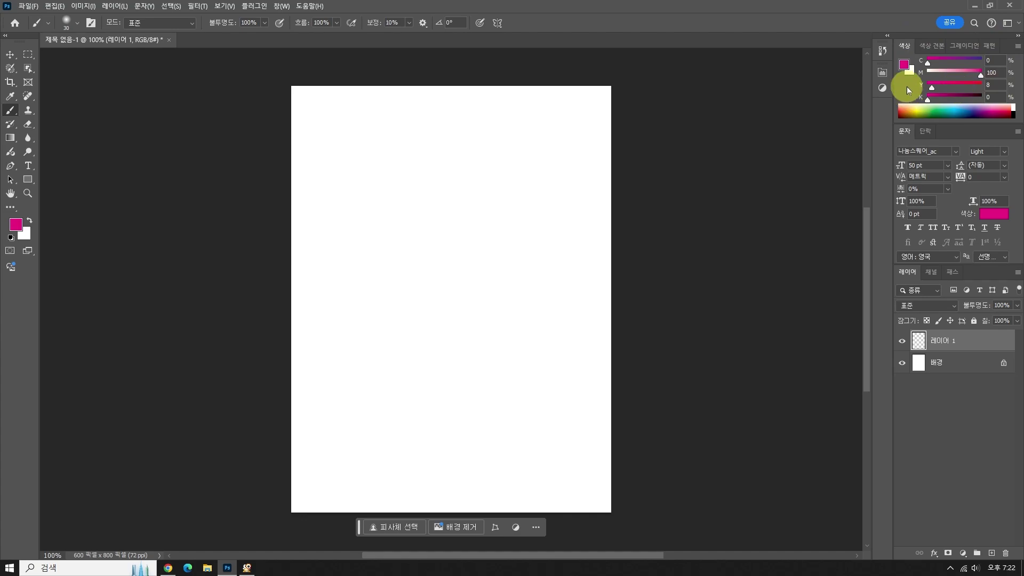
drag(932, 88, 927, 87)
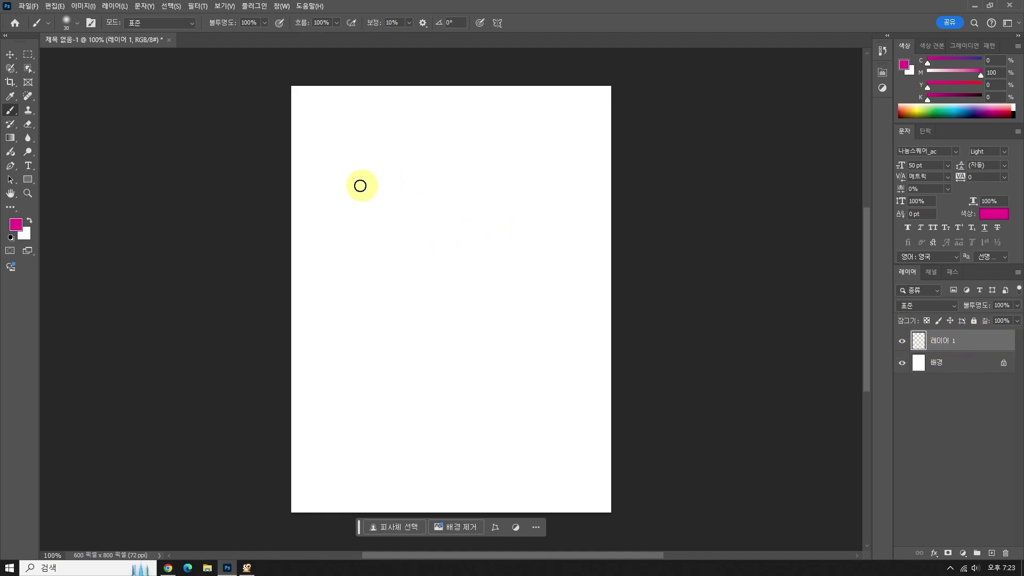
mouse_move(463, 244)
mouse_down()
mouse_move(407, 204)
mouse_move(454, 187)
mouse_move(478, 229)
mouse_move(454, 252)
mouse_move(476, 199)
mouse_move(510, 197)
mouse_move(482, 240)
mouse_move(482, 292)
mouse_move(446, 259)
mouse_move(382, 290)
mouse_move(395, 244)
mouse_move(405, 244)
mouse_move(357, 221)
mouse_move(385, 188)
mouse_move(403, 207)
mouse_move(417, 156)
mouse_move(480, 174)
mouse_move(470, 212)
mouse_up()
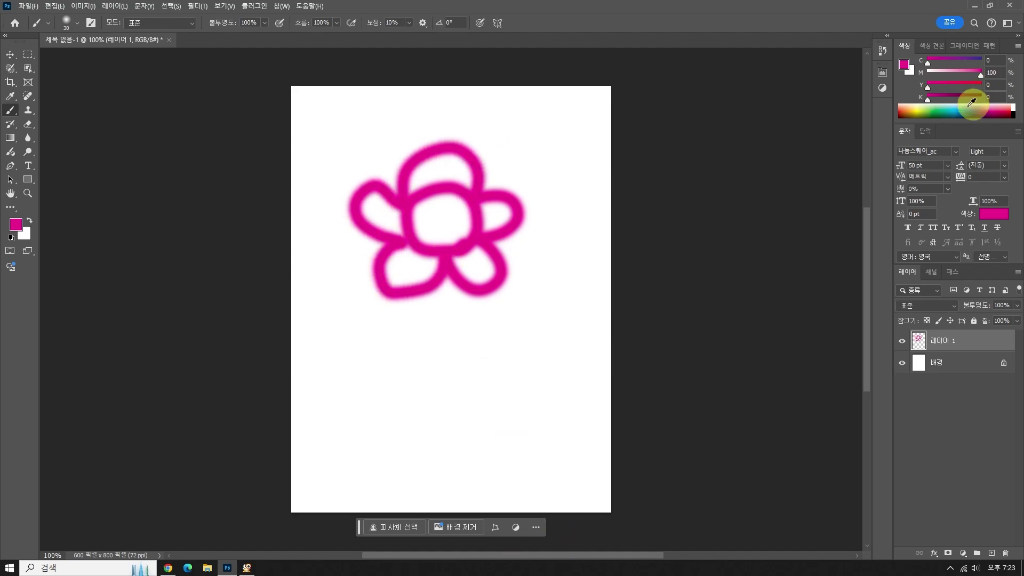
- Set the colour to light green (C 55, M 6, Y 100, K 1) and paint a stem with two leaves below the flower
click(937, 108)
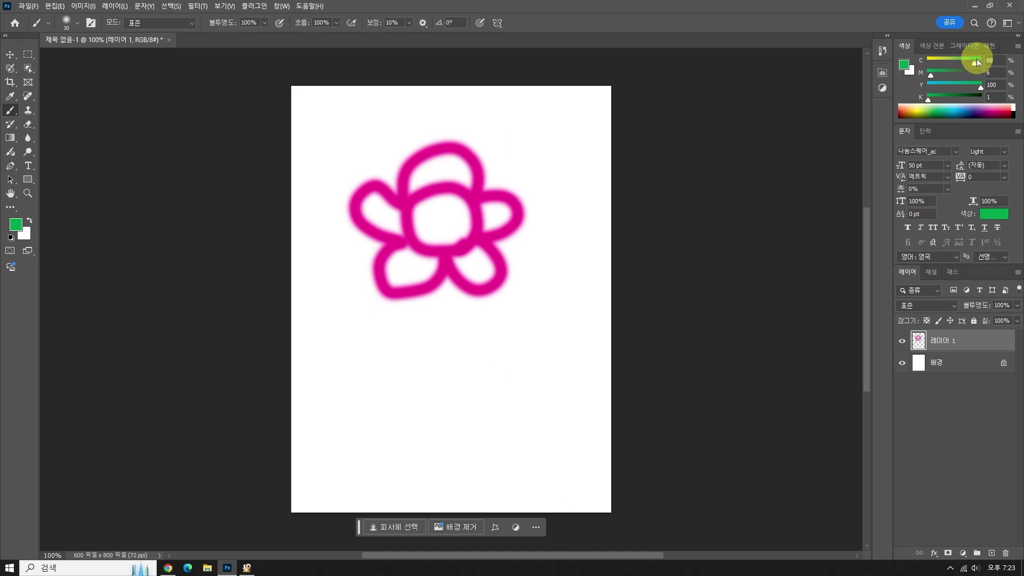
drag(971, 62, 958, 60)
mouse_move(443, 290)
mouse_down()
mouse_move(440, 470)
mouse_move(487, 434)
mouse_move(434, 466)
mouse_move(409, 380)
mouse_move(440, 474)
mouse_up()
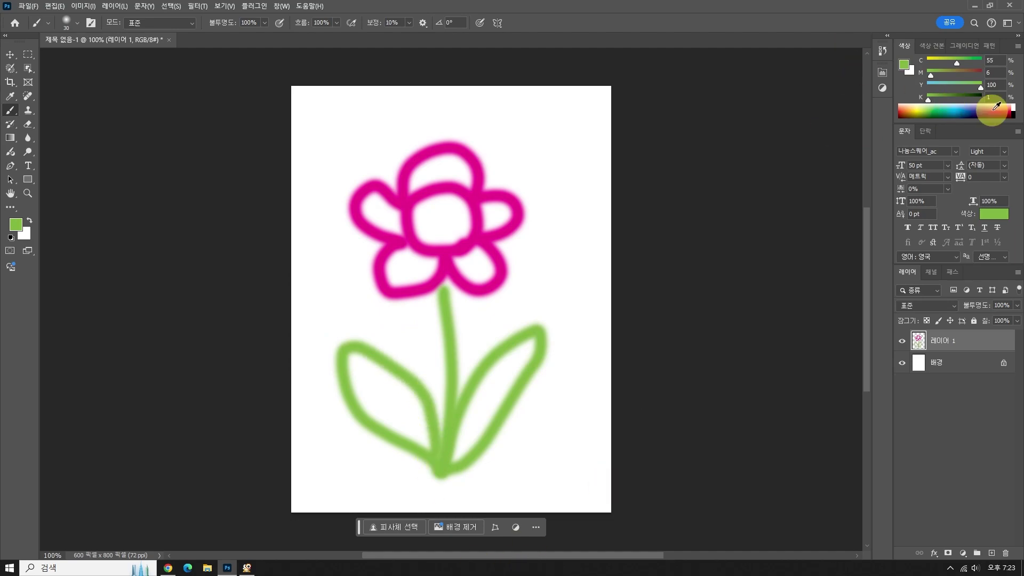
- Set the colour to brown (C 0, M 50, Y 100, K 41) and paint a zigzag ground line under the stem
click(906, 111)
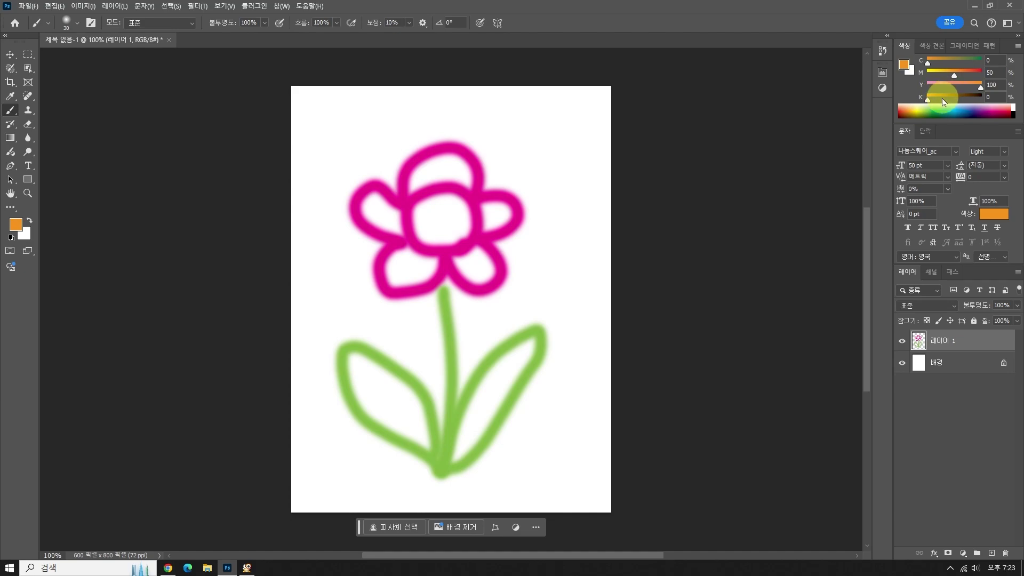
drag(943, 99, 949, 99)
mouse_move(318, 487)
mouse_down()
mouse_move(362, 491)
mouse_move(420, 470)
mouse_move(559, 463)
mouse_move(560, 484)
mouse_move(591, 483)
mouse_up()
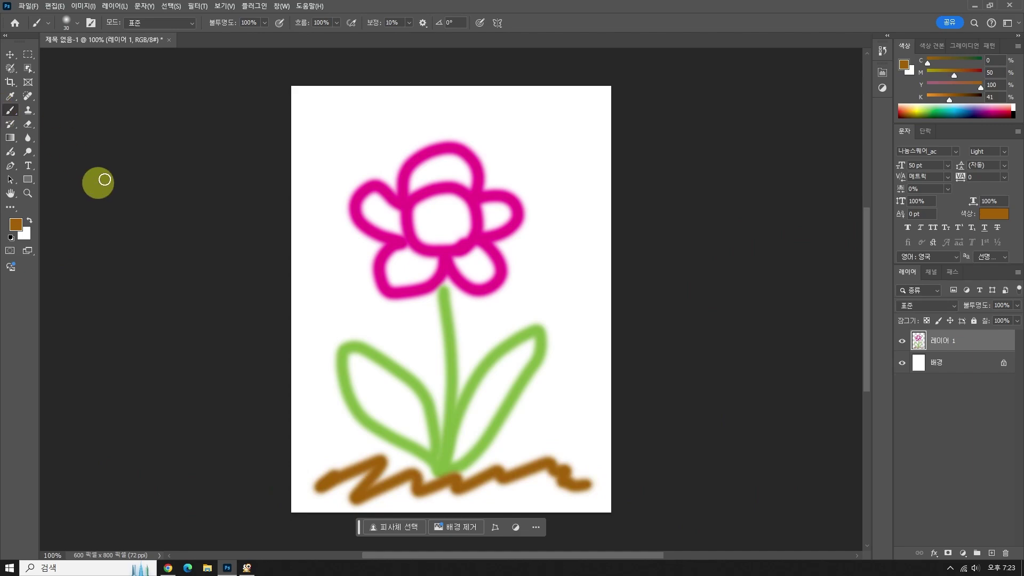
- Save the drawing to the desktop (바탕 화면) as 꽃 in Photoshop (*.PSD) format with maximised compatibility
click(25, 56)
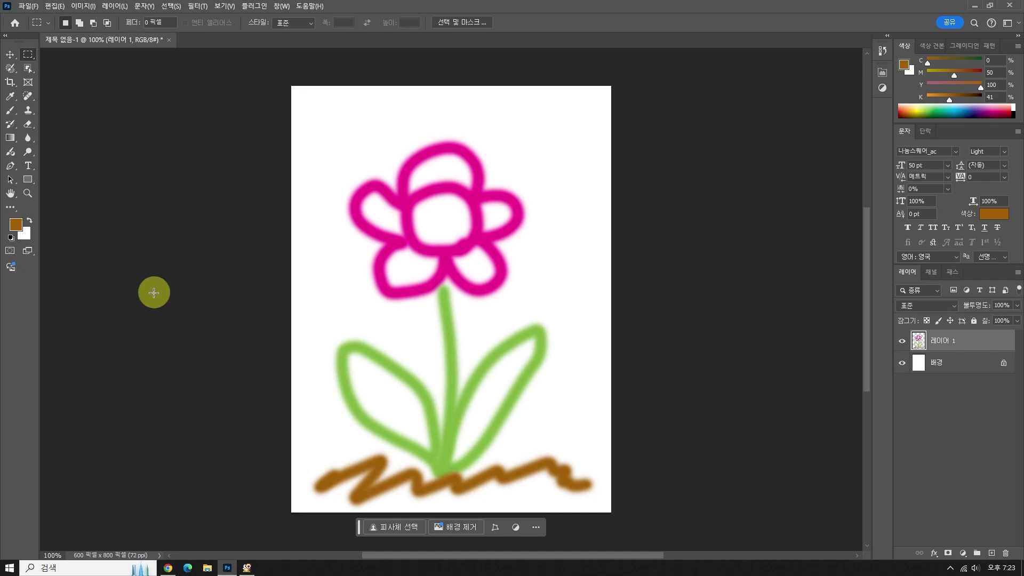
click(25, 6)
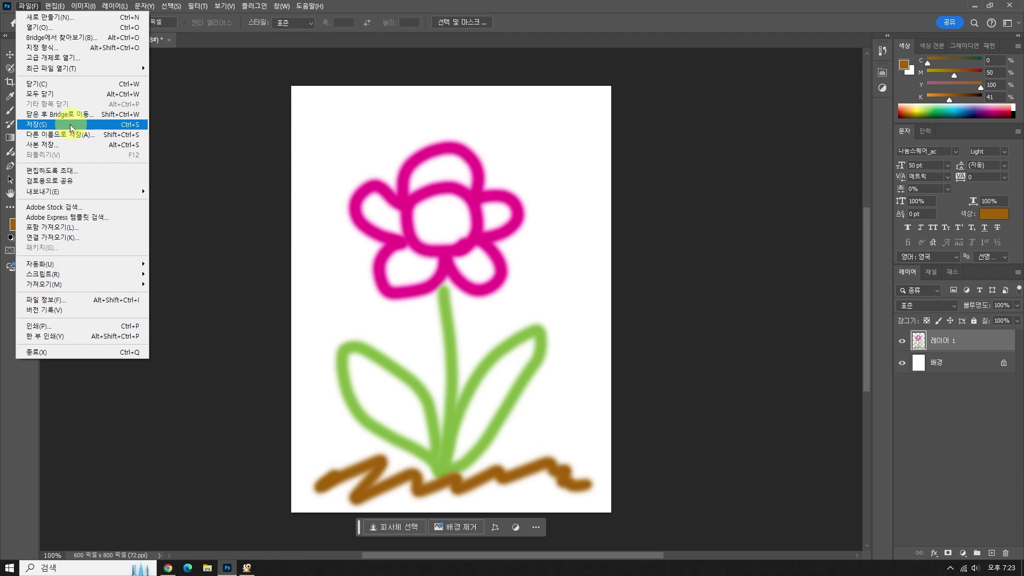
click(71, 126)
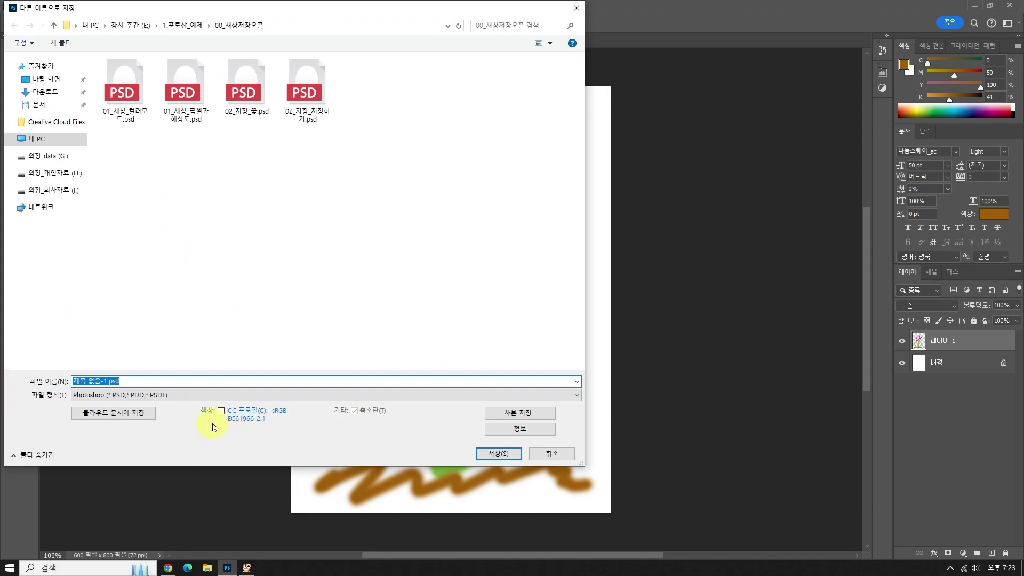
click(46, 79)
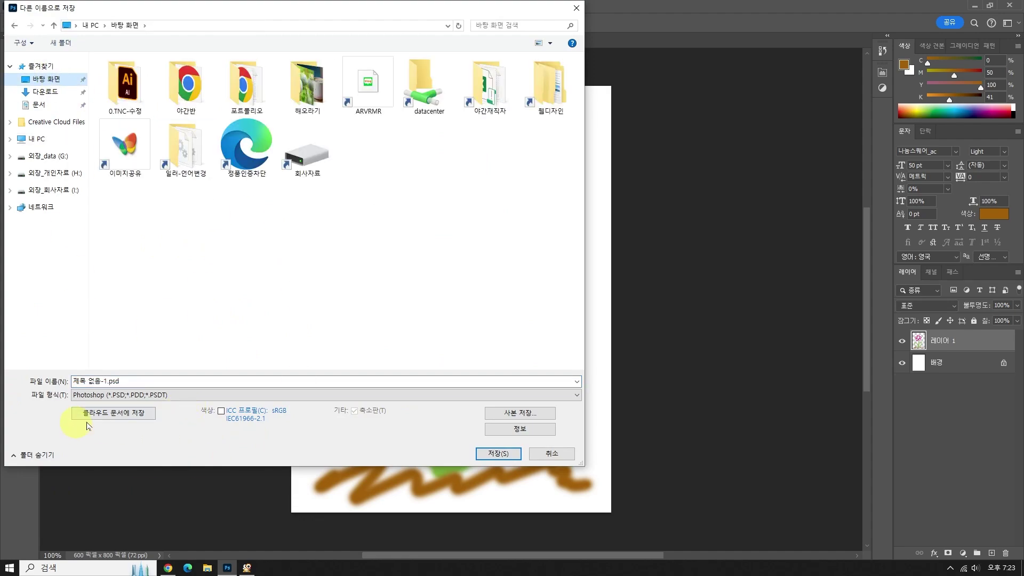
click(140, 382)
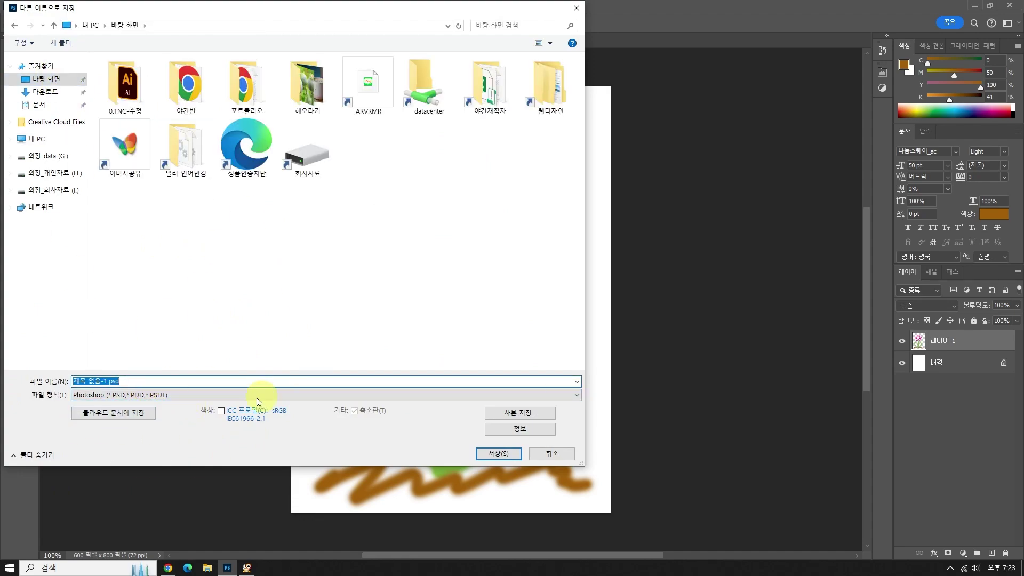
text(꼬)
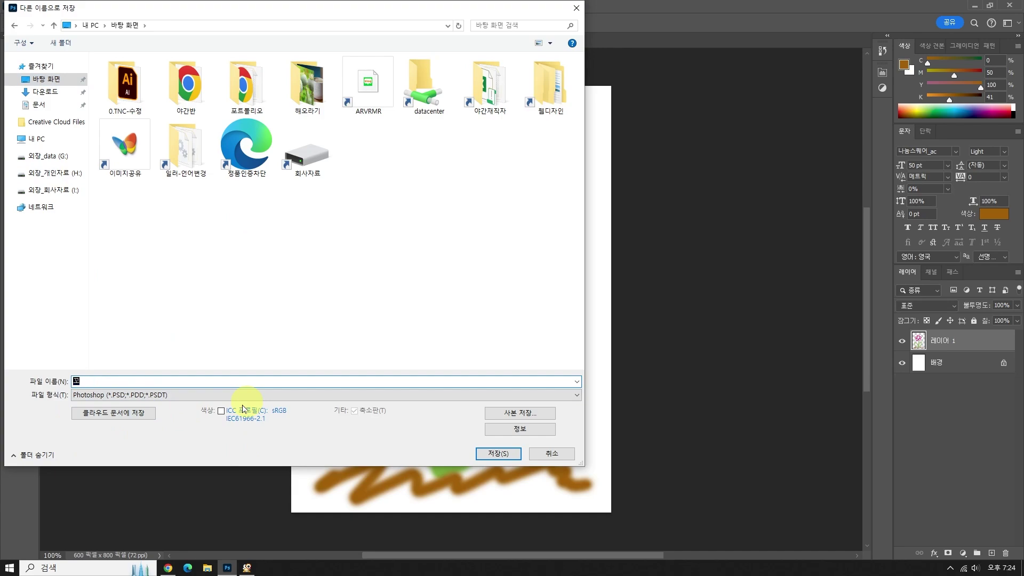
click(575, 395)
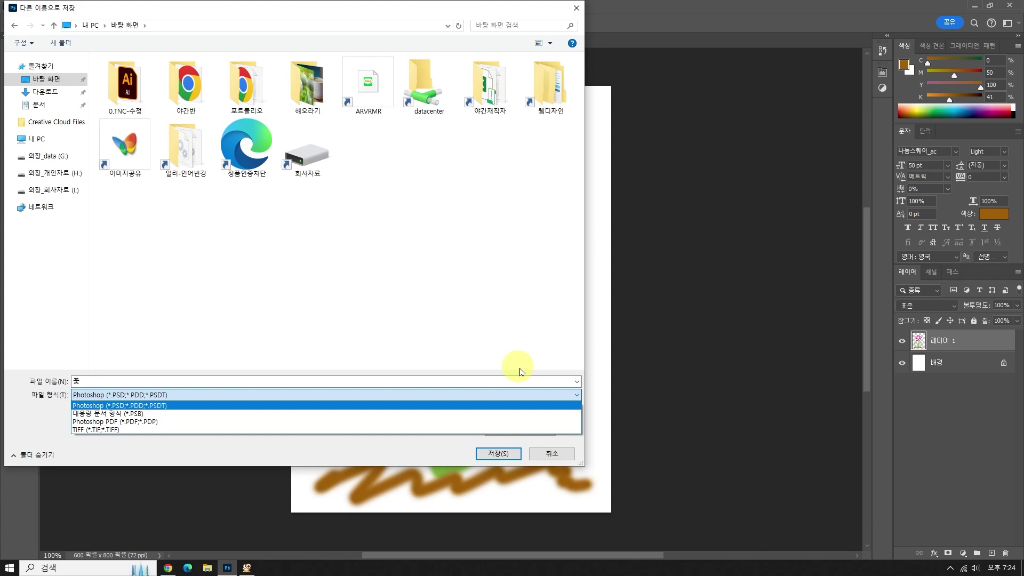
click(383, 306)
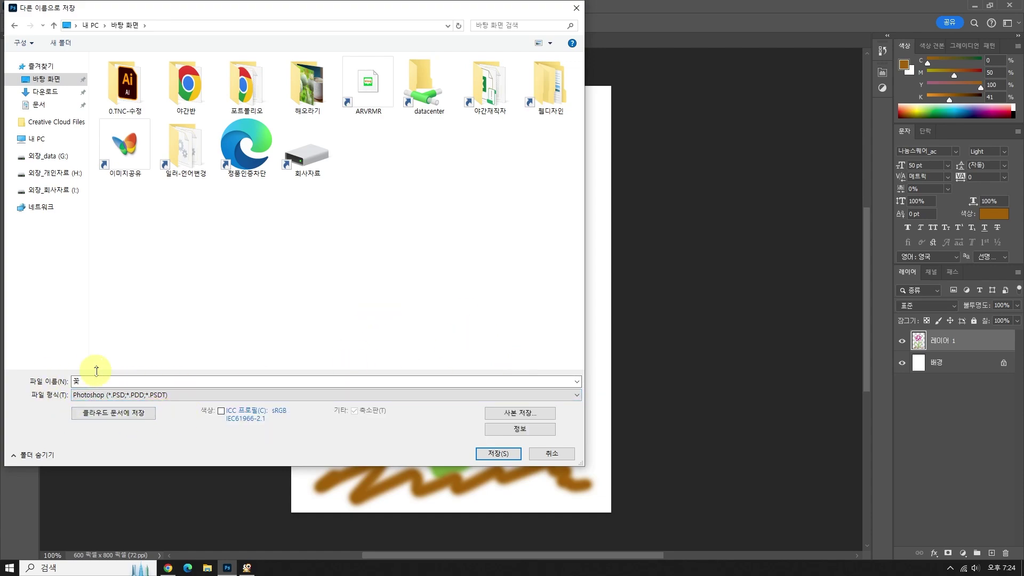
click(498, 453)
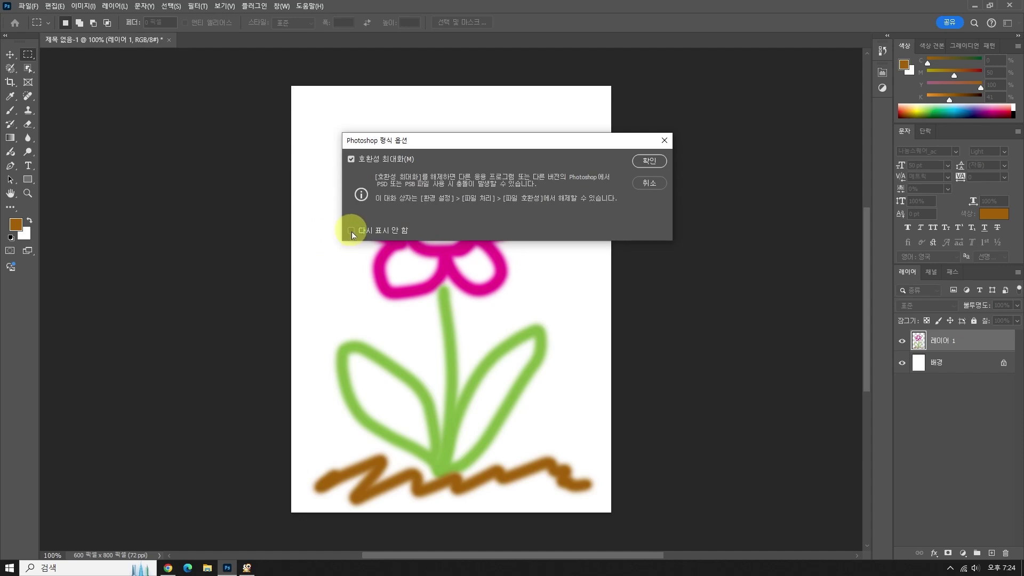
click(648, 161)
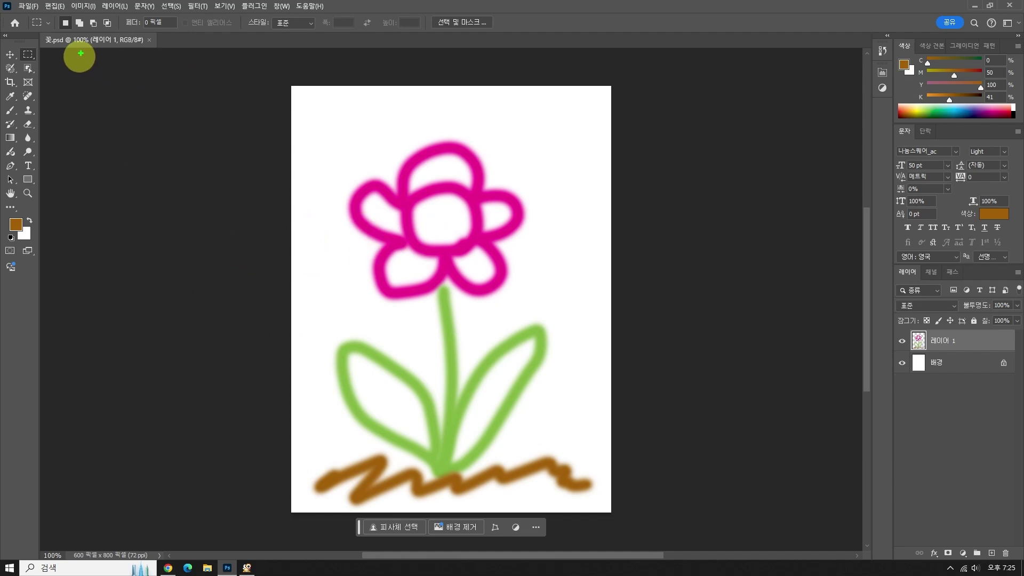
mouse_move(80, 53)
mouse_down()
mouse_move(35, 60)
mouse_move(35, 24)
mouse_move(191, 18)
mouse_move(191, 55)
mouse_move(71, 53)
mouse_up()
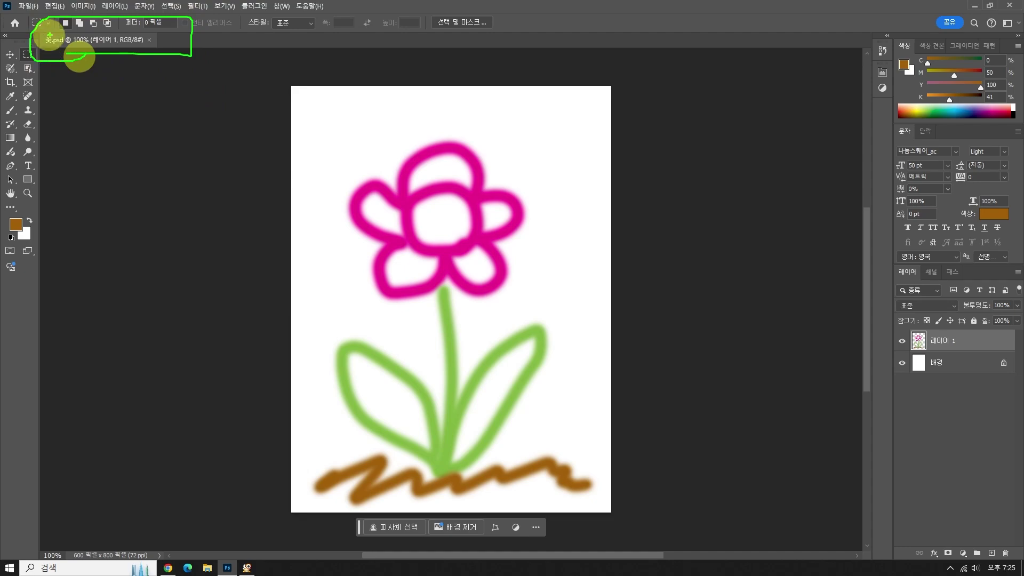
mouse_move(49, 36)
mouse_down()
mouse_move(44, 47)
mouse_move(72, 44)
mouse_up()
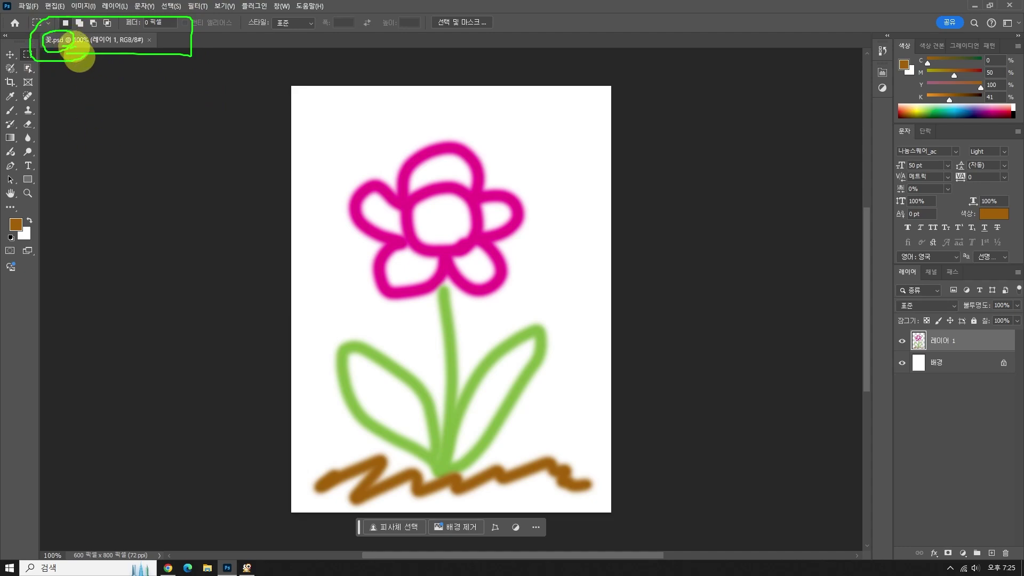
mouse_move(79, 54)
mouse_down()
mouse_move(159, 40)
mouse_move(102, 36)
mouse_move(89, 49)
mouse_up()
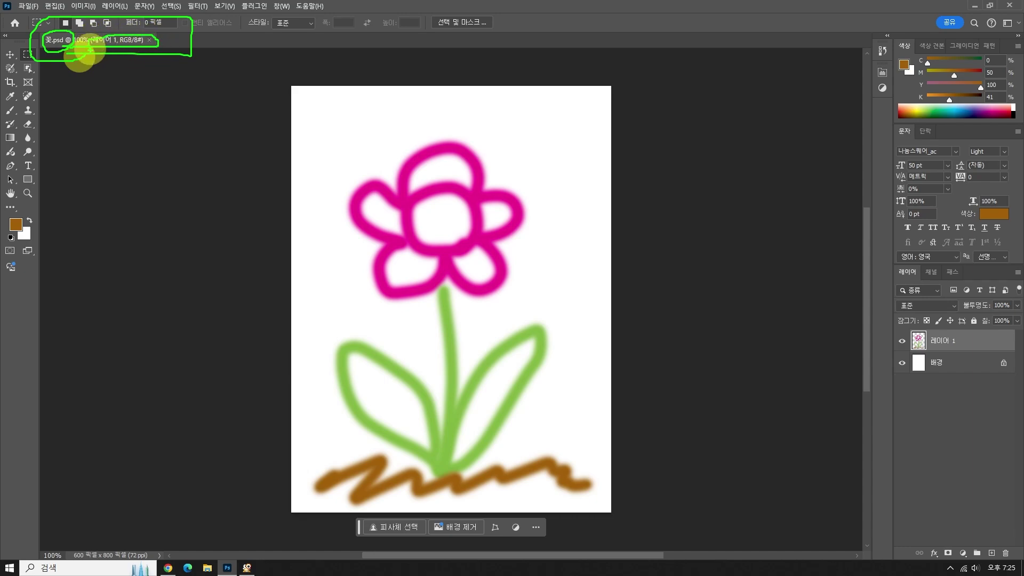
key(Escape)
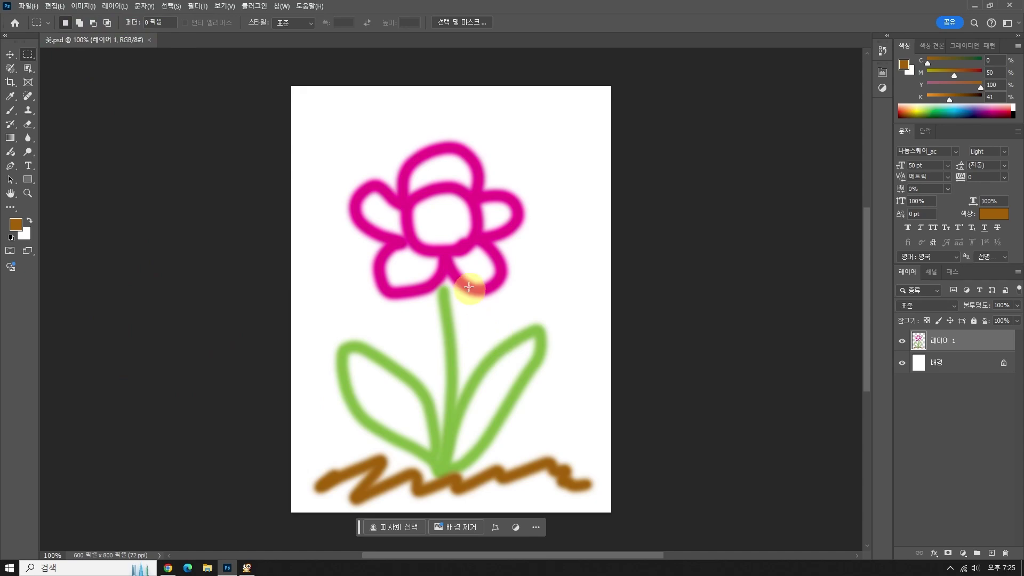
- Show the desktop, move the saved 꽃.psd file to its upper middle area, and return to Photoshop
click(975, 5)
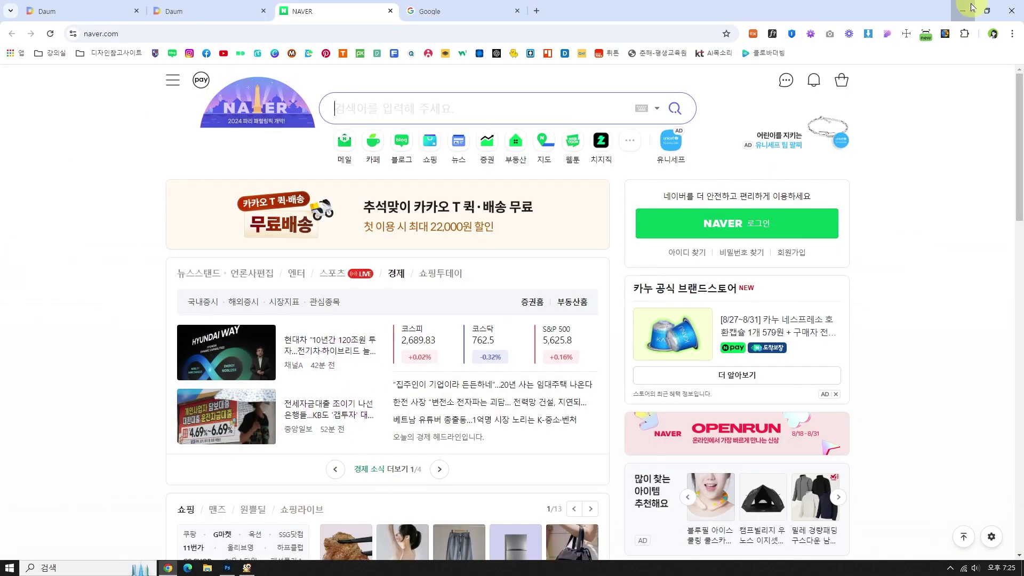
click(963, 11)
click(908, 122)
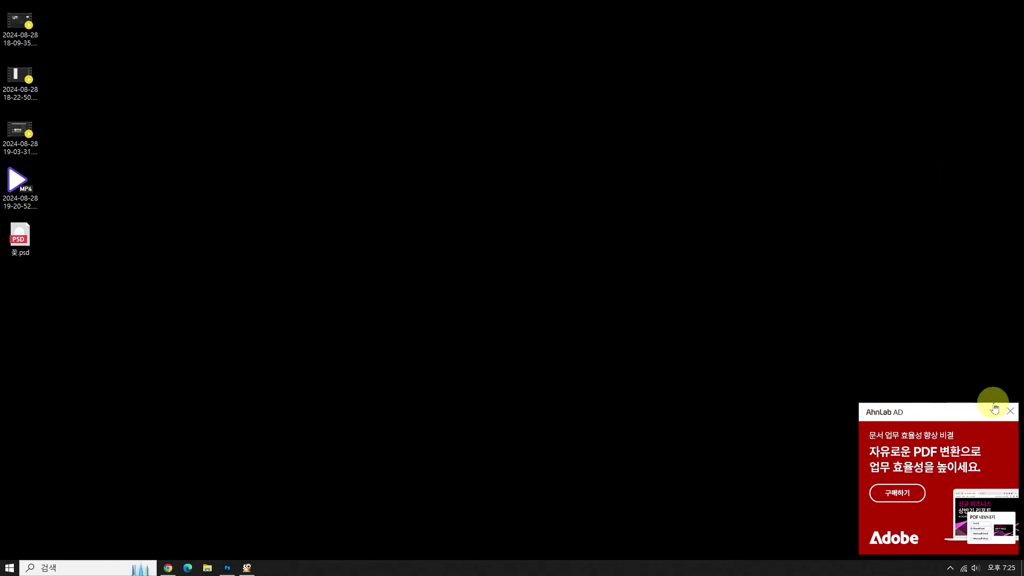
click(1009, 411)
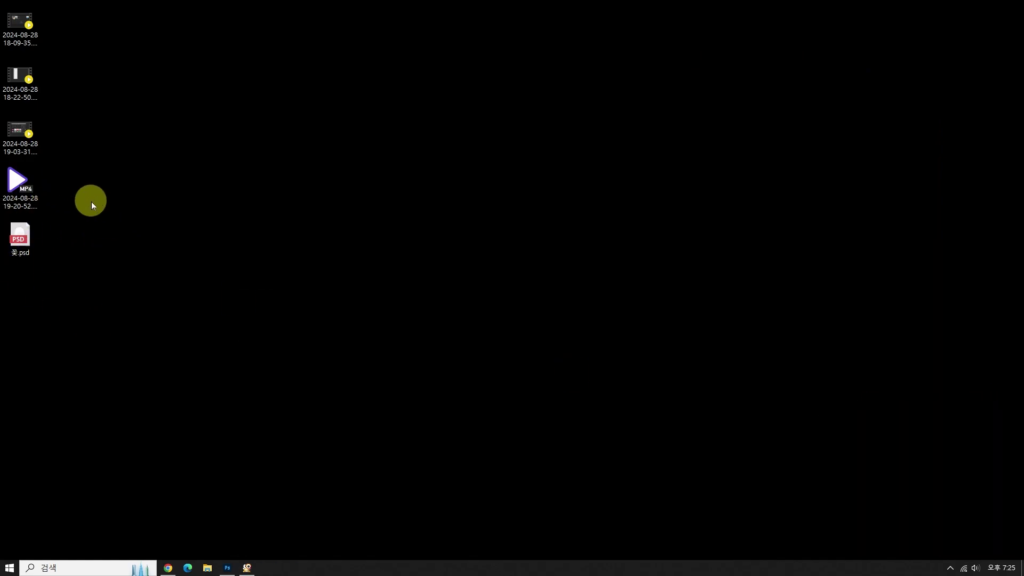
drag(20, 237, 425, 184)
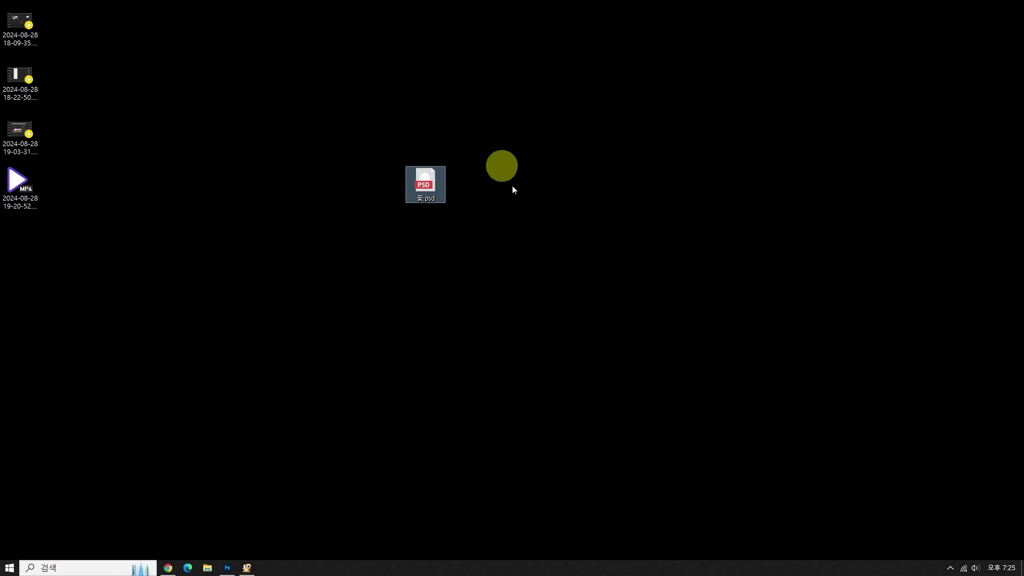
click(227, 566)
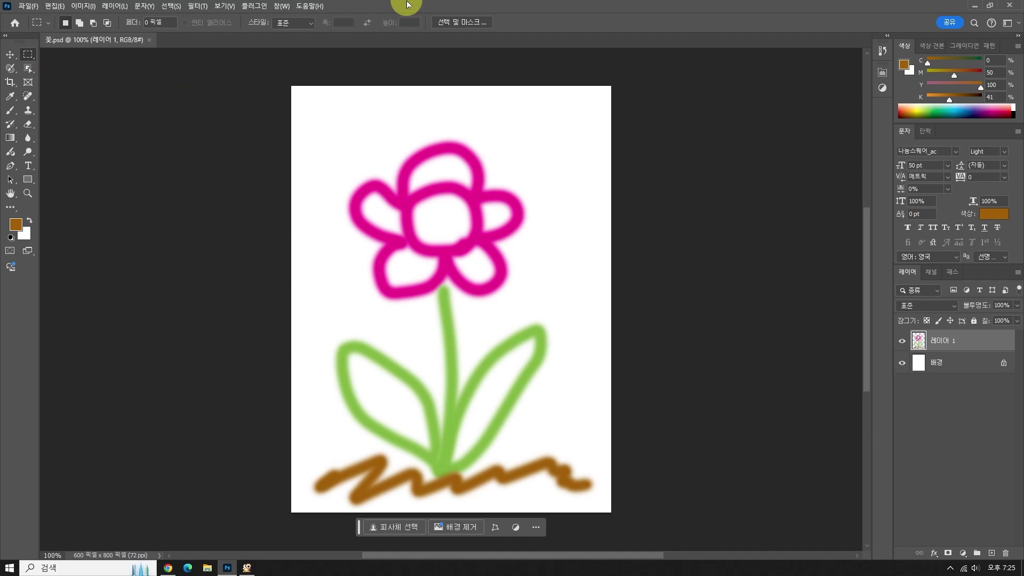
- Create a new blank document 600 pixels wide and 800 pixels high
key(ctrl+n)
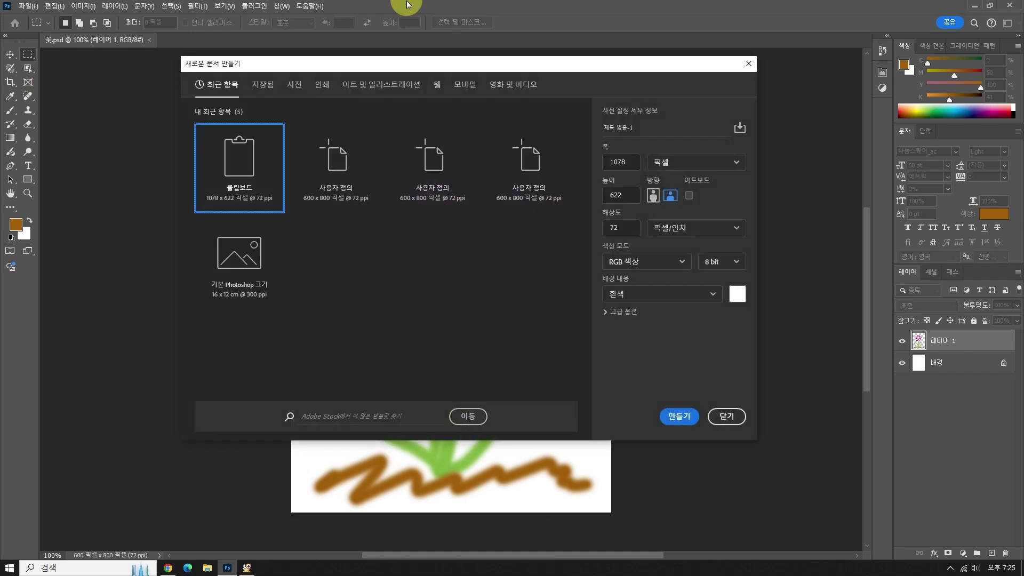
double_click(623, 162)
text(6)
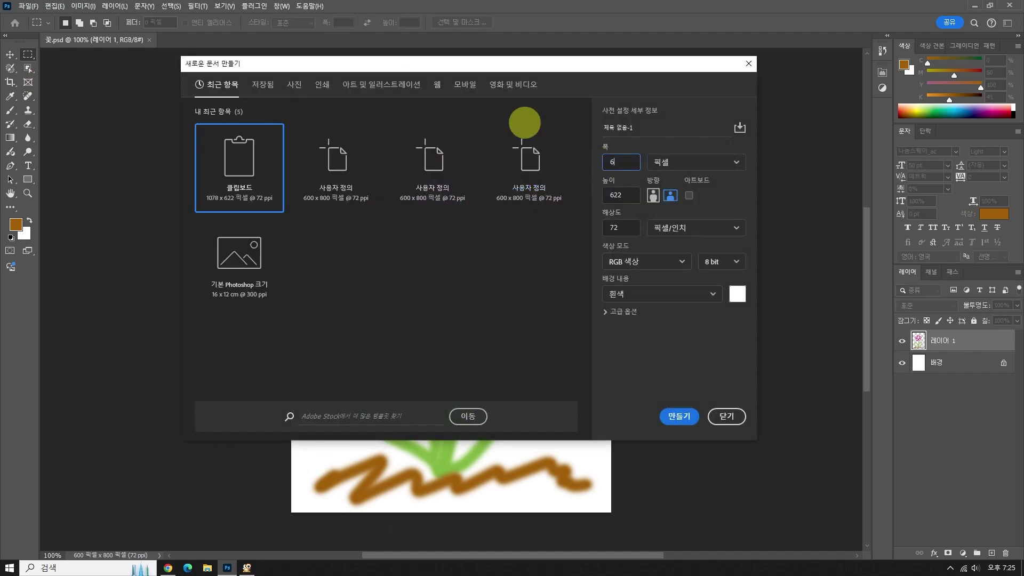
text(00)
key(Tab)
text(800)
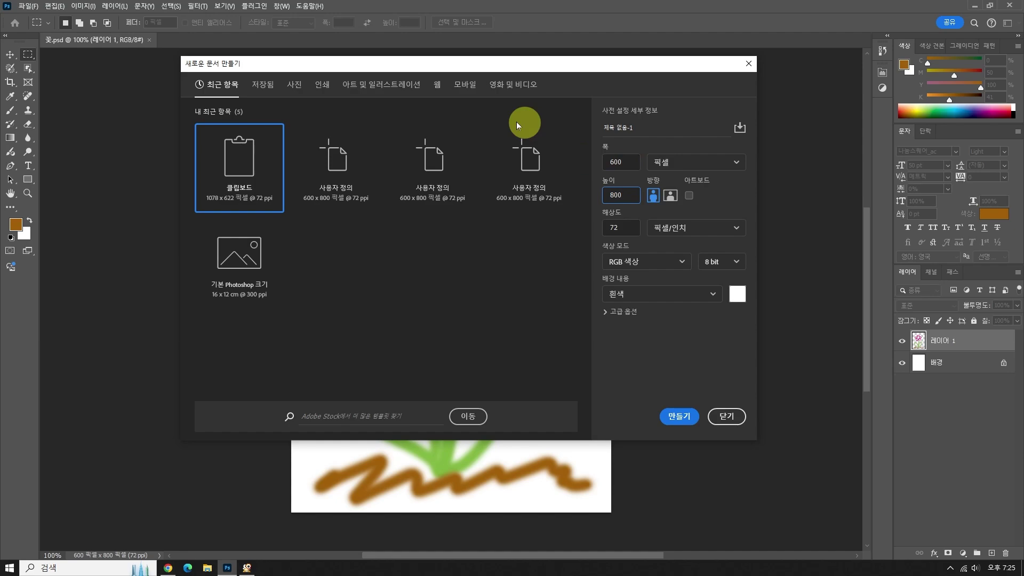
key(Return)
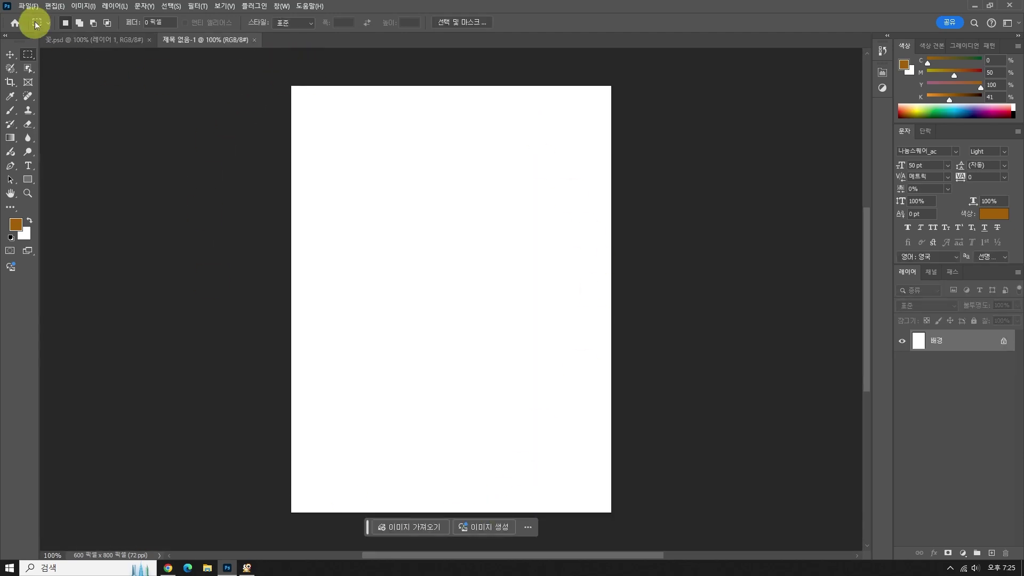
click(28, 7)
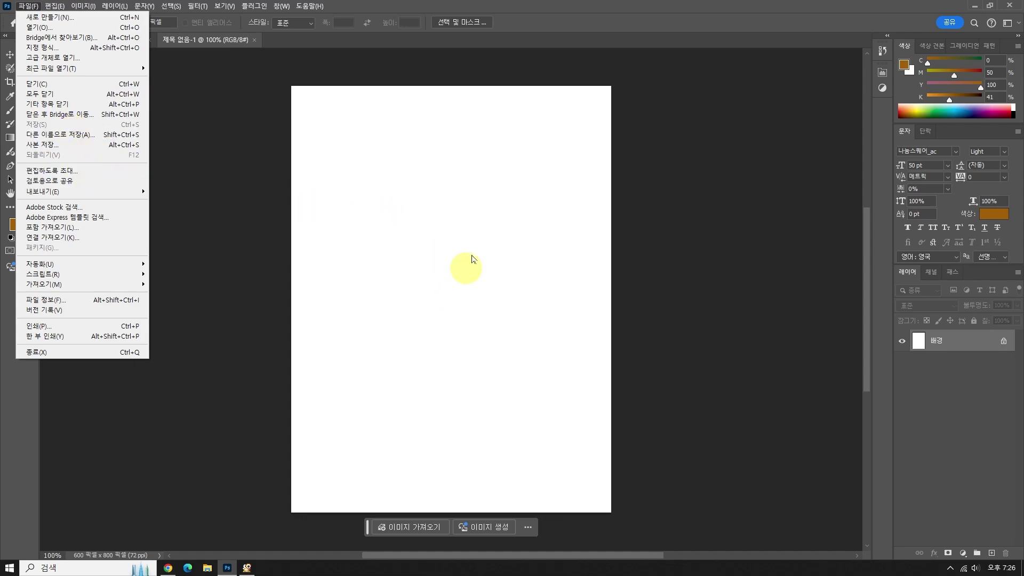
click(531, 7)
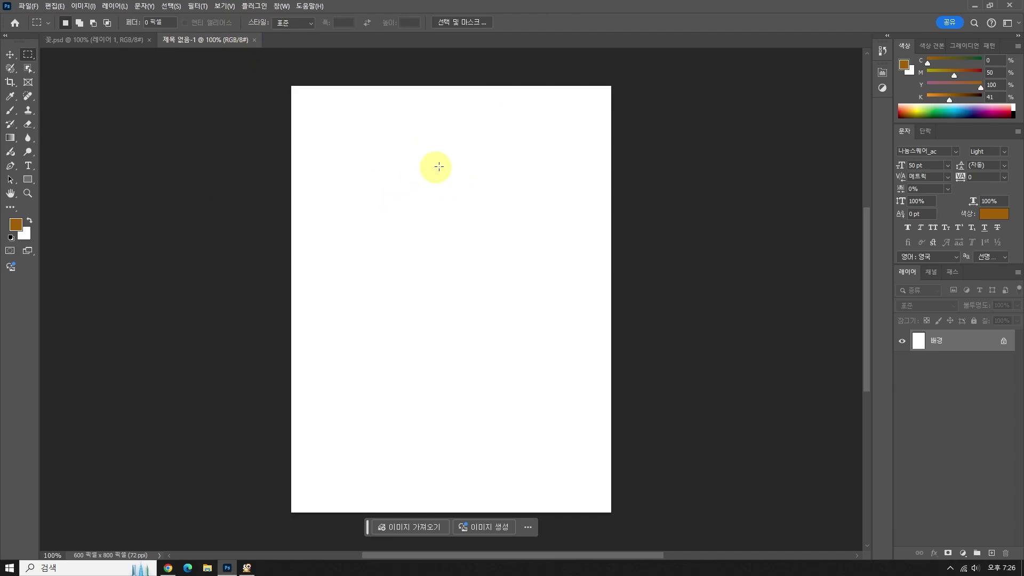
drag(470, 152, 507, 304)
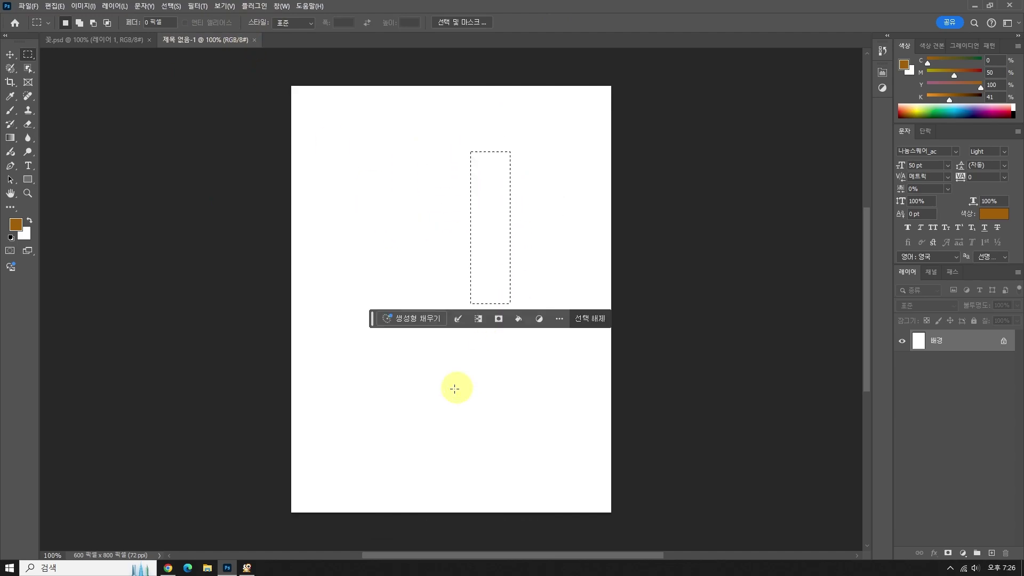
click(419, 200)
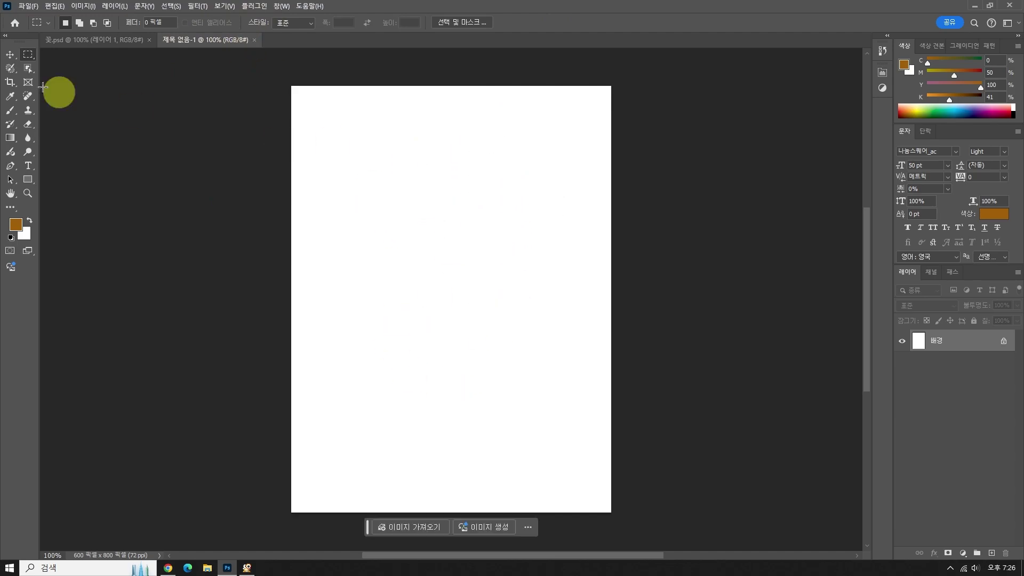
- Paint a trial brown zigzag stroke on the blank canvas, check the available save commands, and undo the stroke
click(11, 109)
mouse_move(486, 178)
mouse_down()
mouse_move(393, 254)
mouse_move(432, 319)
mouse_up()
drag(372, 370, 395, 384)
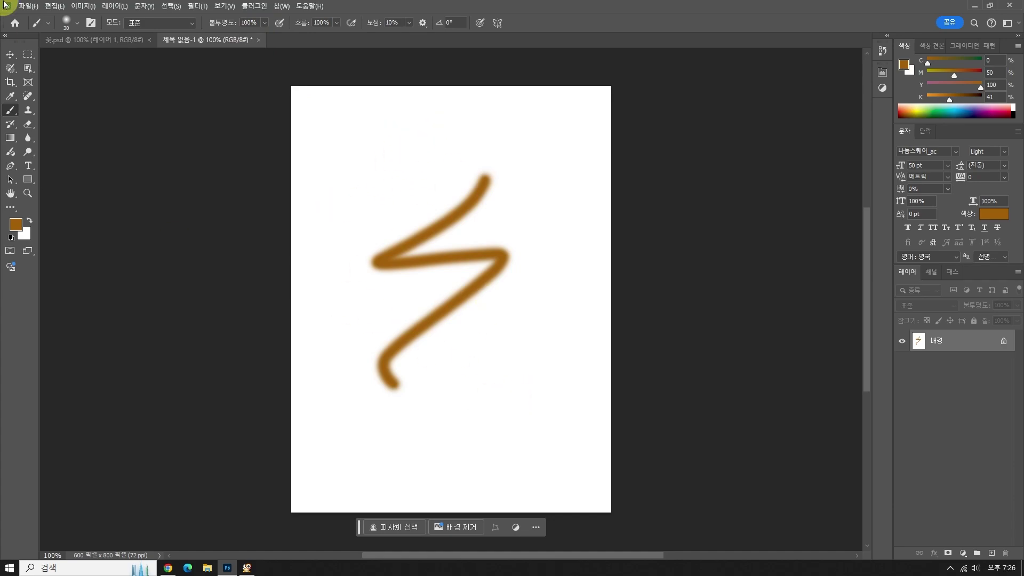
click(20, 6)
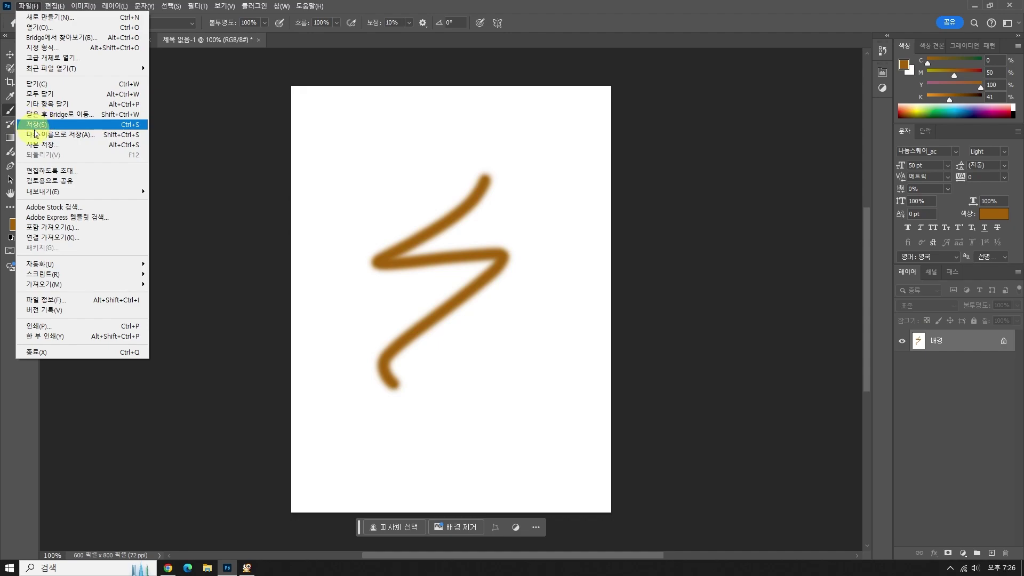
click(452, 4)
key(ctrl+z)
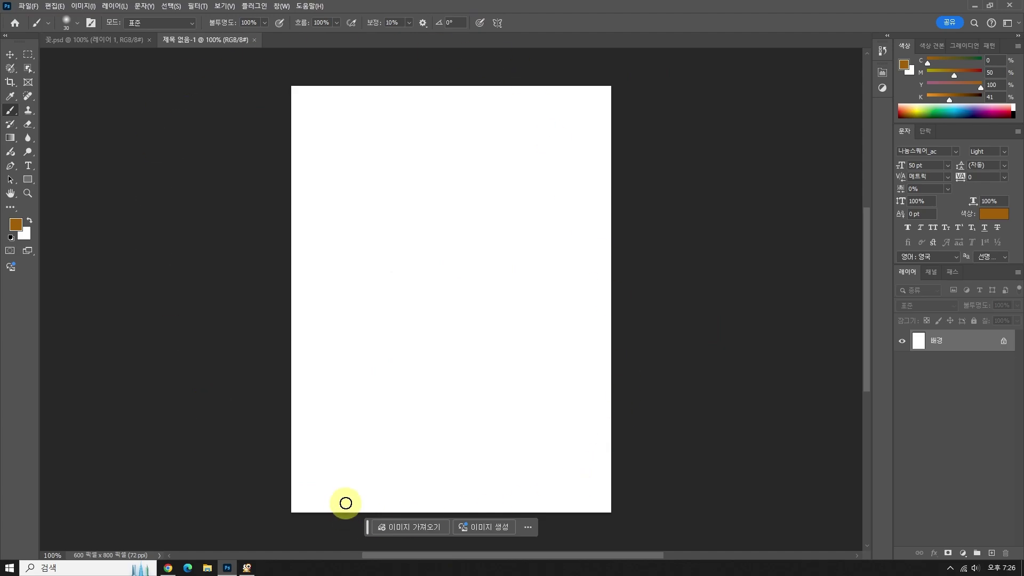
- Save the blank document to the desktop (바탕 화면) as 빈바탕 in Photoshop (*.PSD) format
click(29, 5)
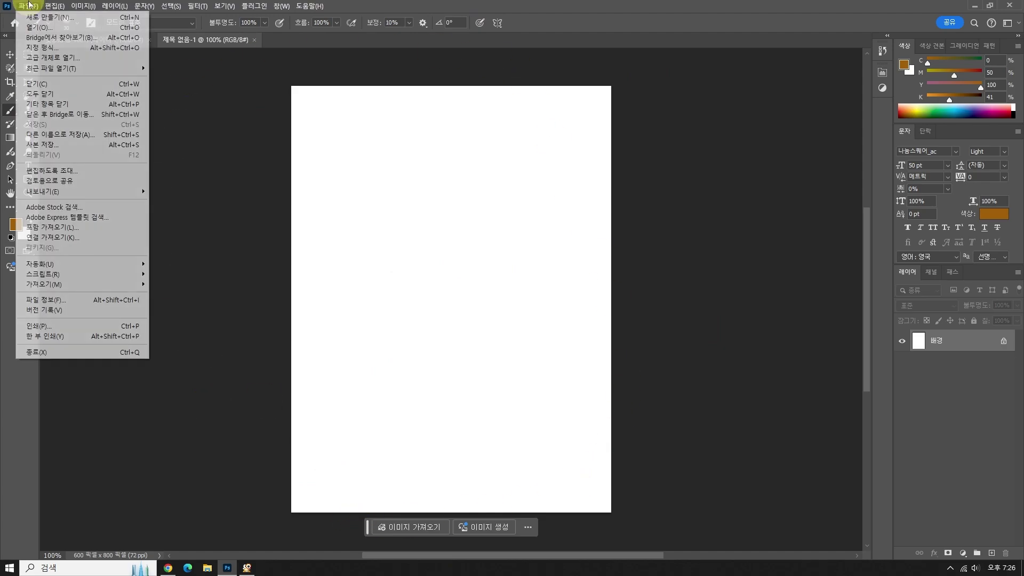
click(62, 137)
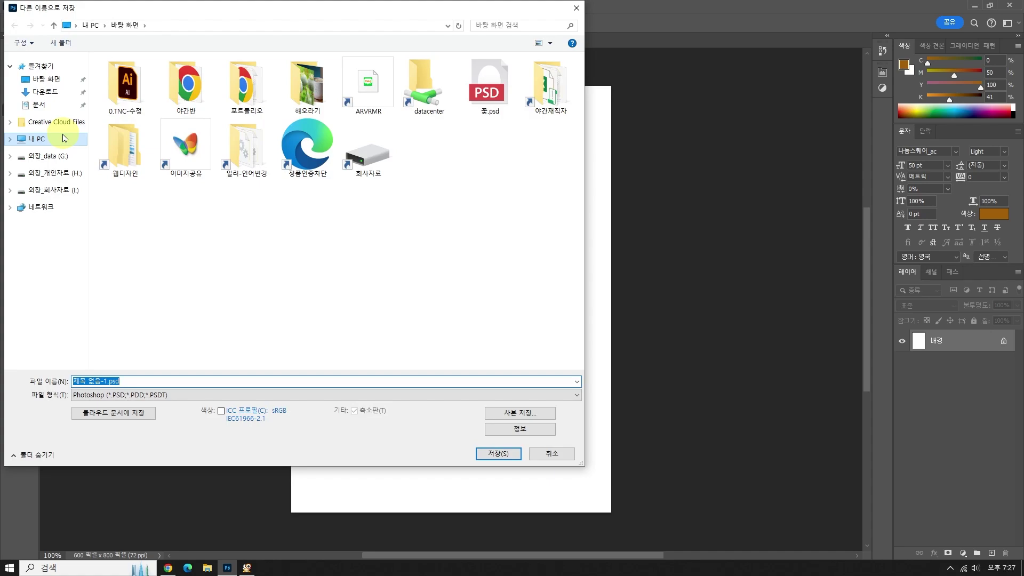
text(빈바다)
key(Return)
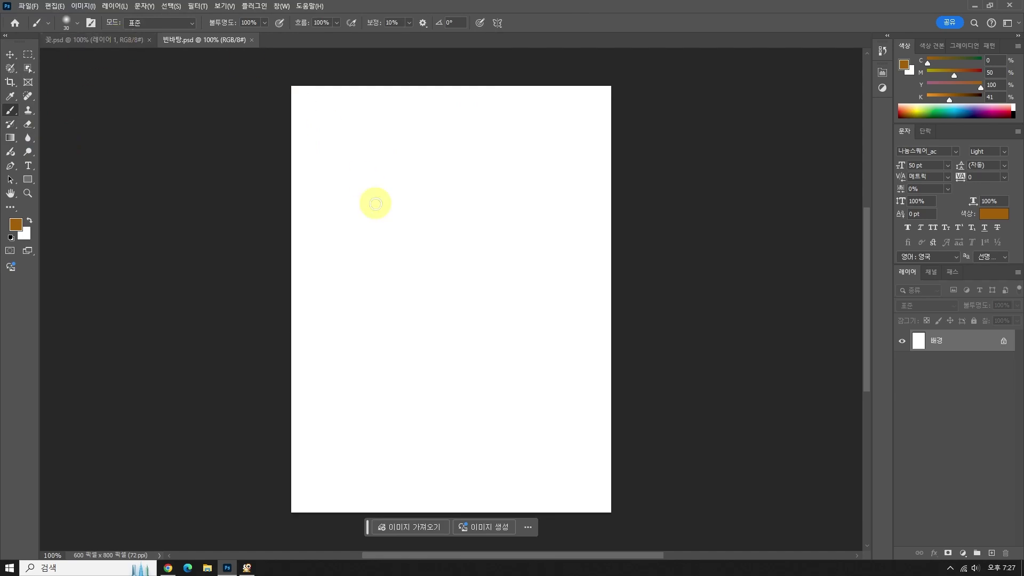
- Paint a trial brown squiggle on 빈바탕.psd, check the Save command, and undo the squiggle
mouse_move(416, 158)
mouse_down()
mouse_move(428, 299)
mouse_move(480, 324)
mouse_up()
click(28, 6)
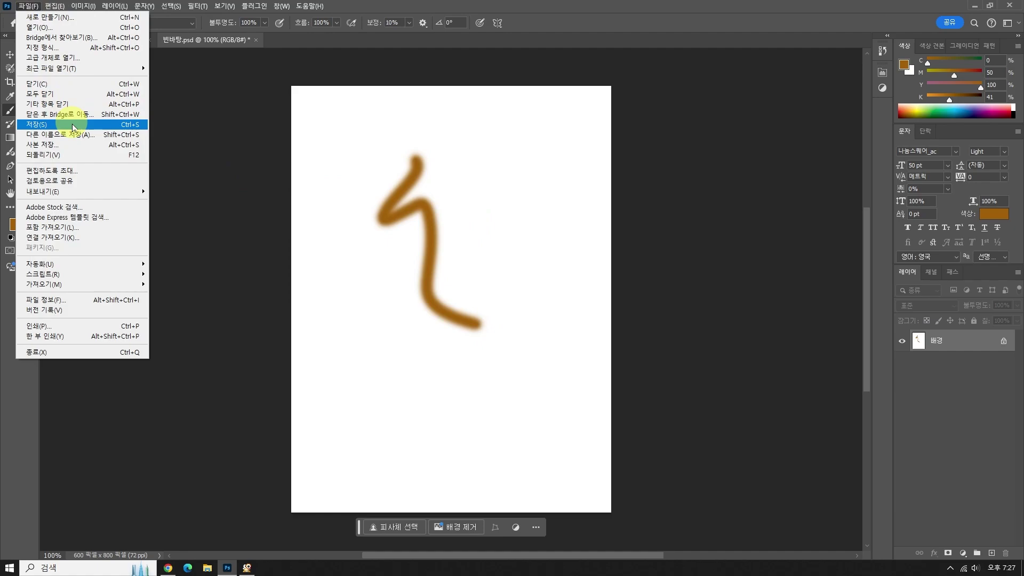
click(494, 8)
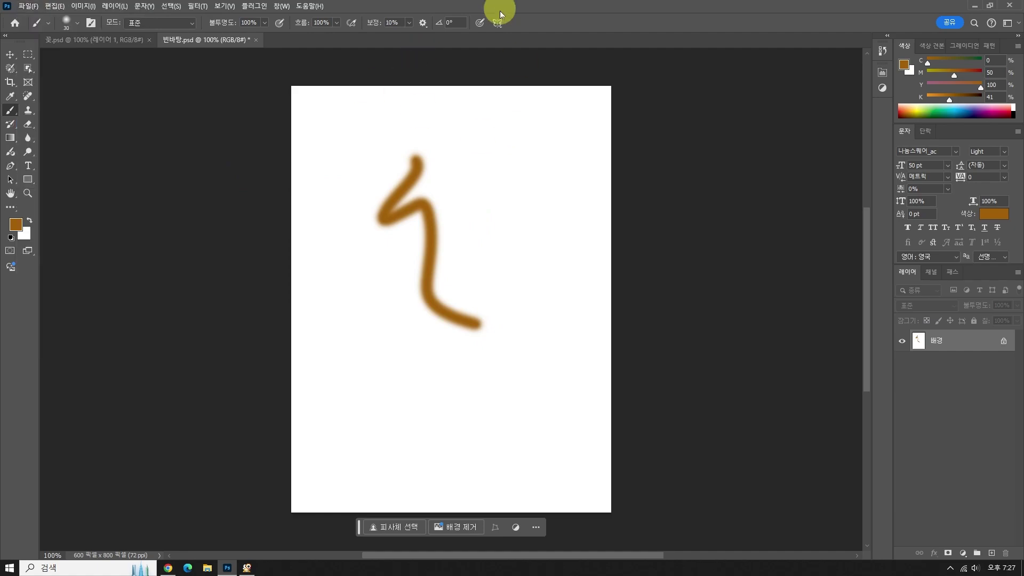
key(ctrl+z)
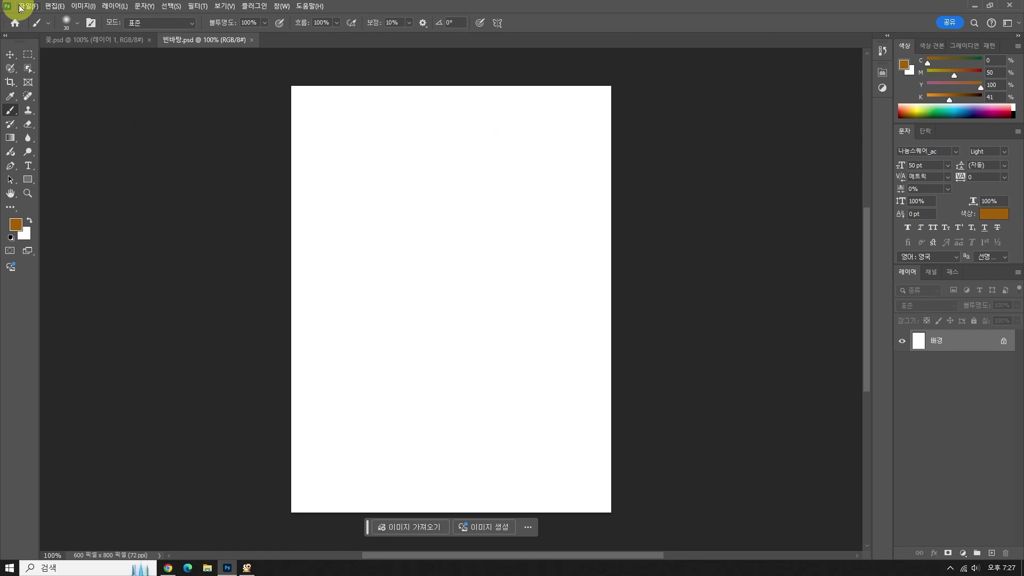
- Switch to the flower document 꽃.psd and save it under the new name 꽃_re.psd on the desktop (바탕 화면)
click(62, 41)
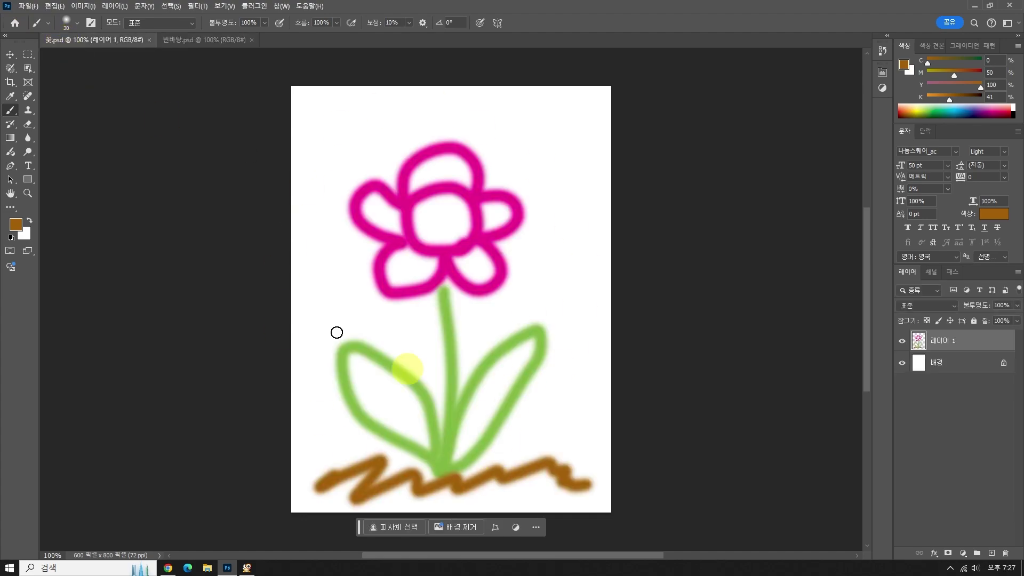
click(28, 6)
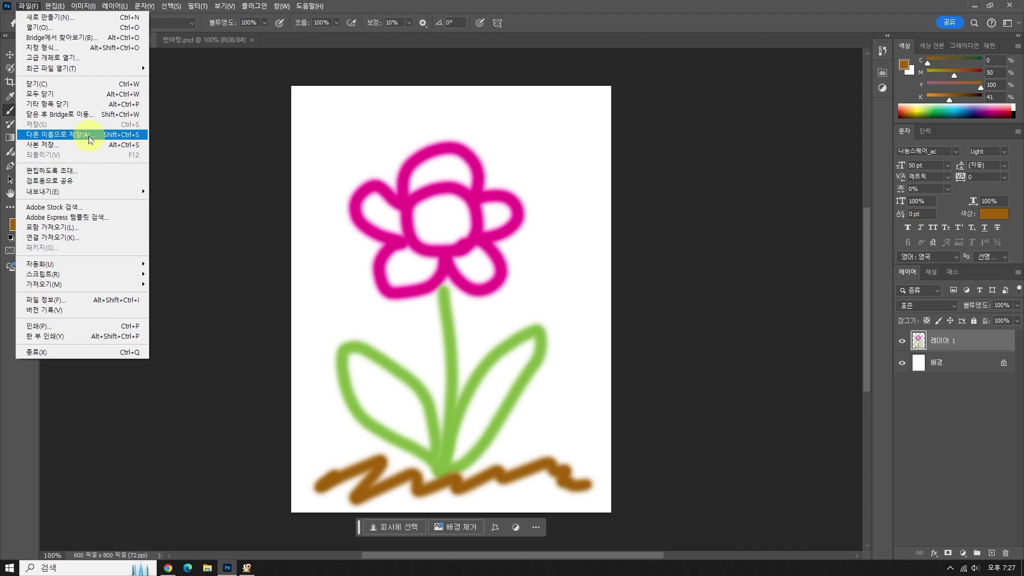
click(89, 138)
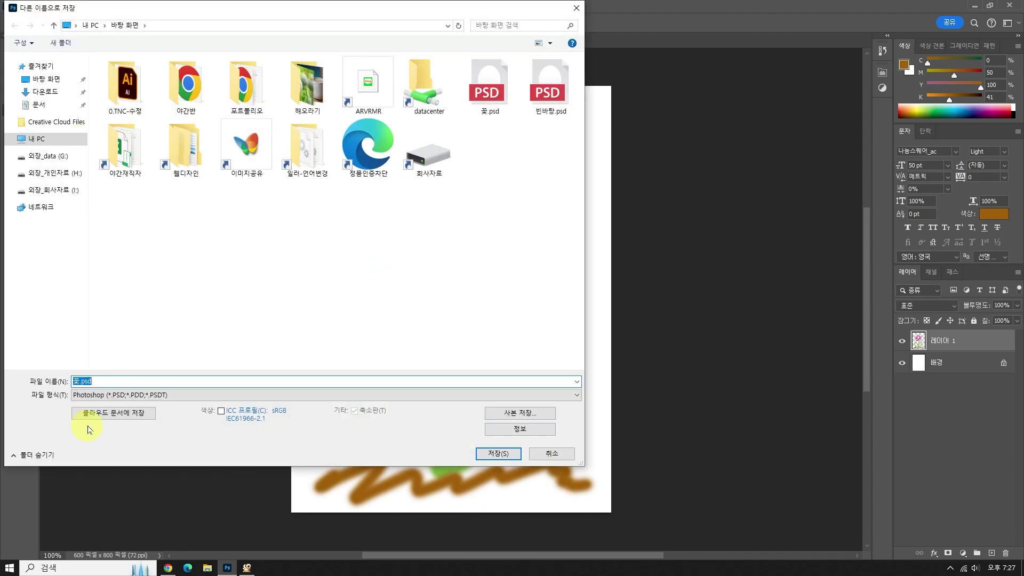
key(Left)
text(_)
text(re)
key(Return)
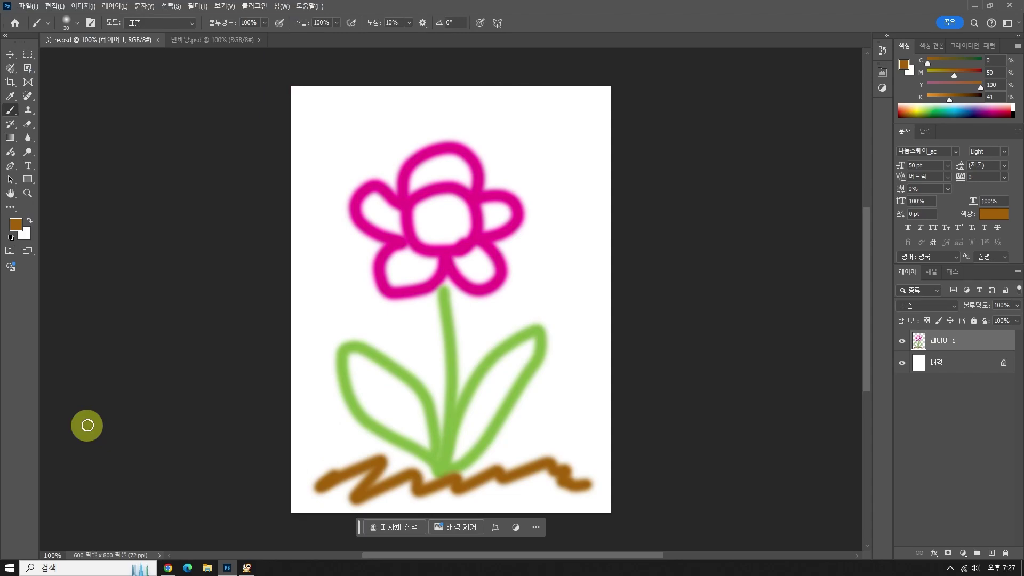
- Show the desktop, move 꽃_re.psd beside 꽃.psd, and return to Photoshop
key(super+d)
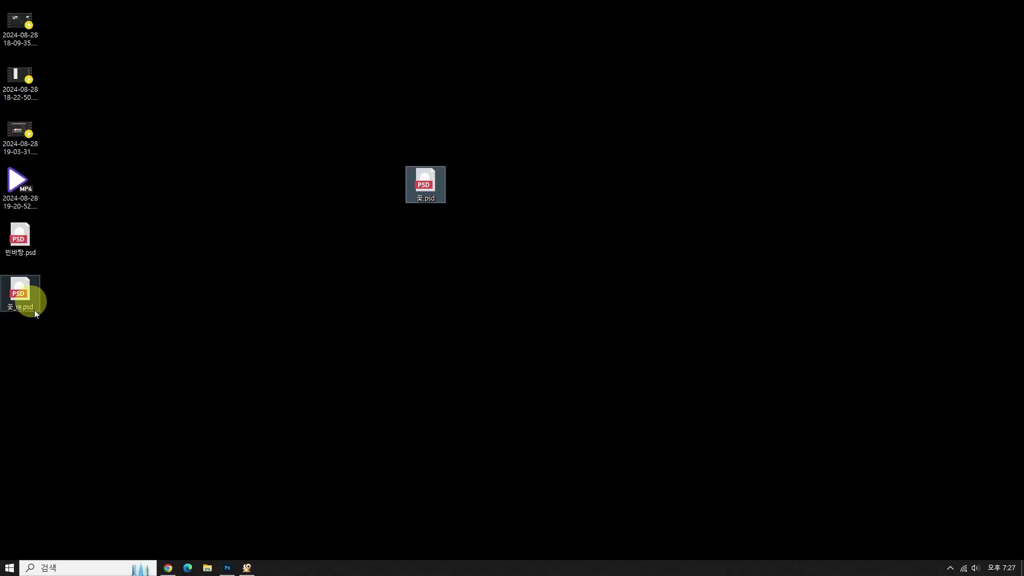
drag(73, 333, 472, 180)
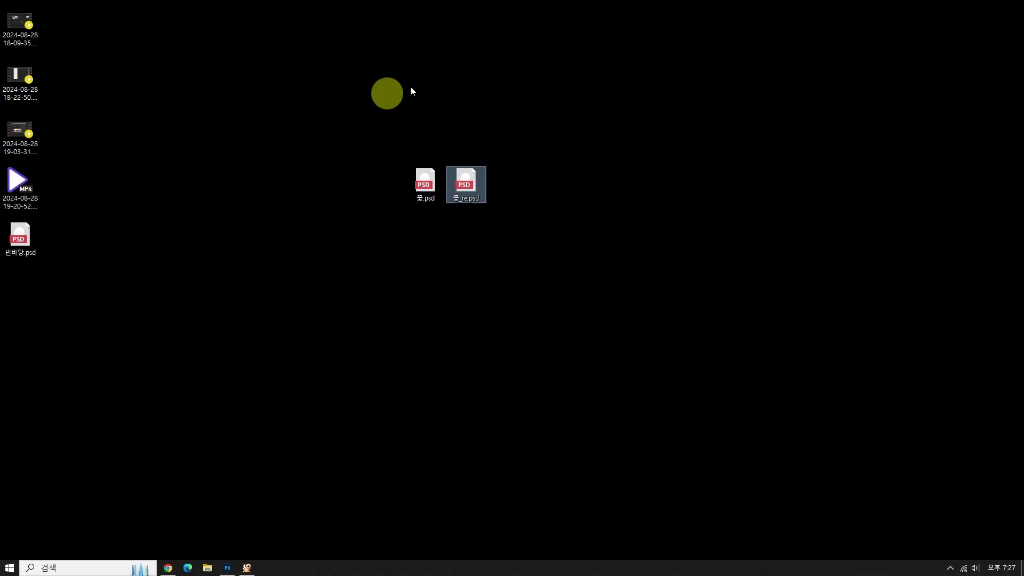
click(227, 567)
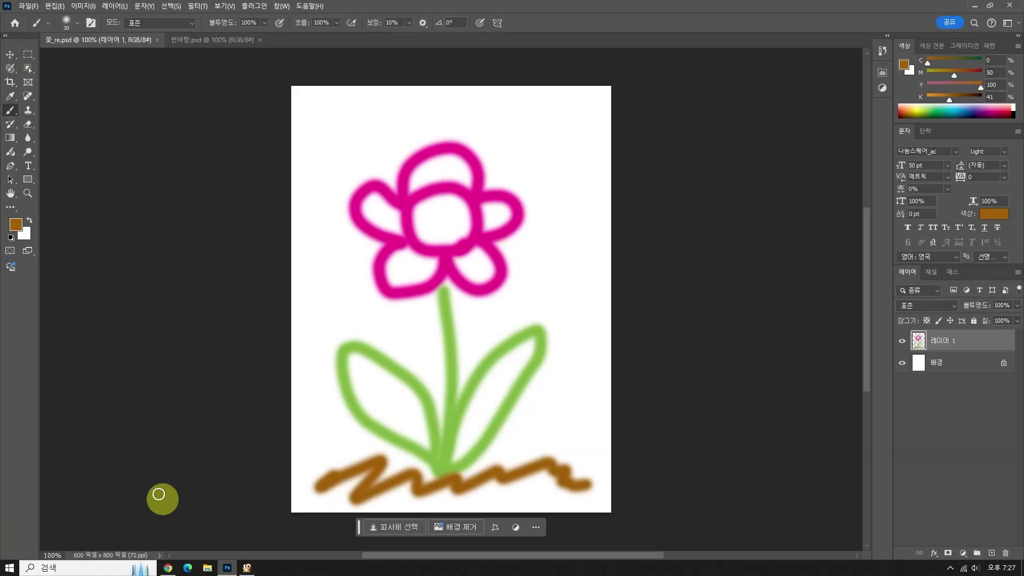
- Review the Save a Copy (사본 저장) options for 꽃_re.psd and close them without saving
click(28, 6)
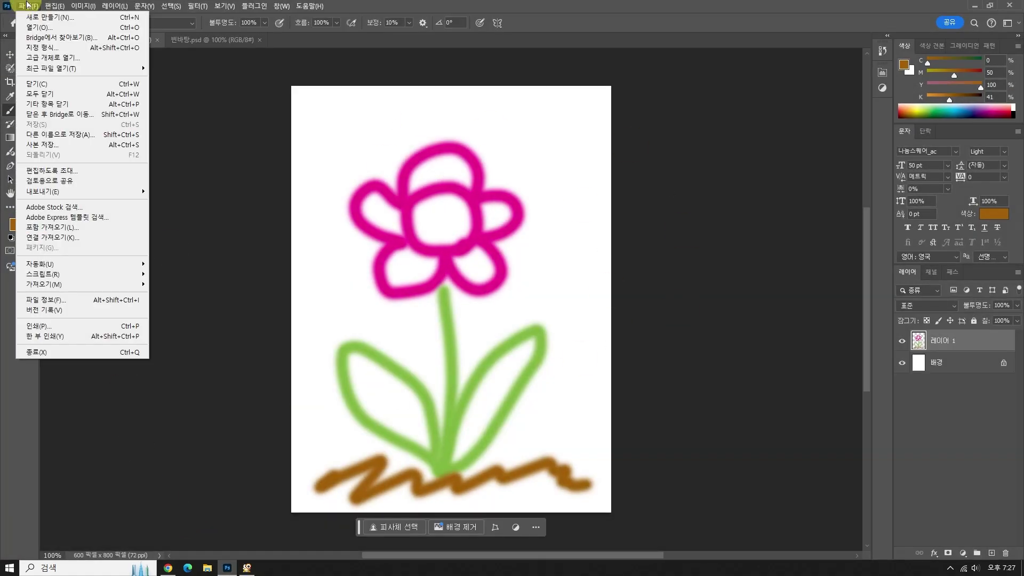
click(68, 145)
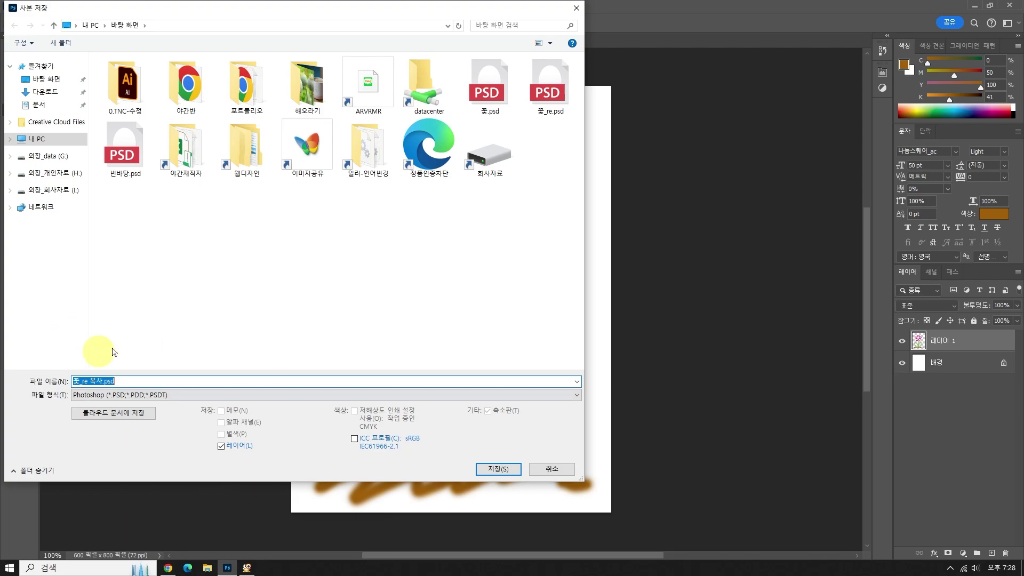
click(552, 474)
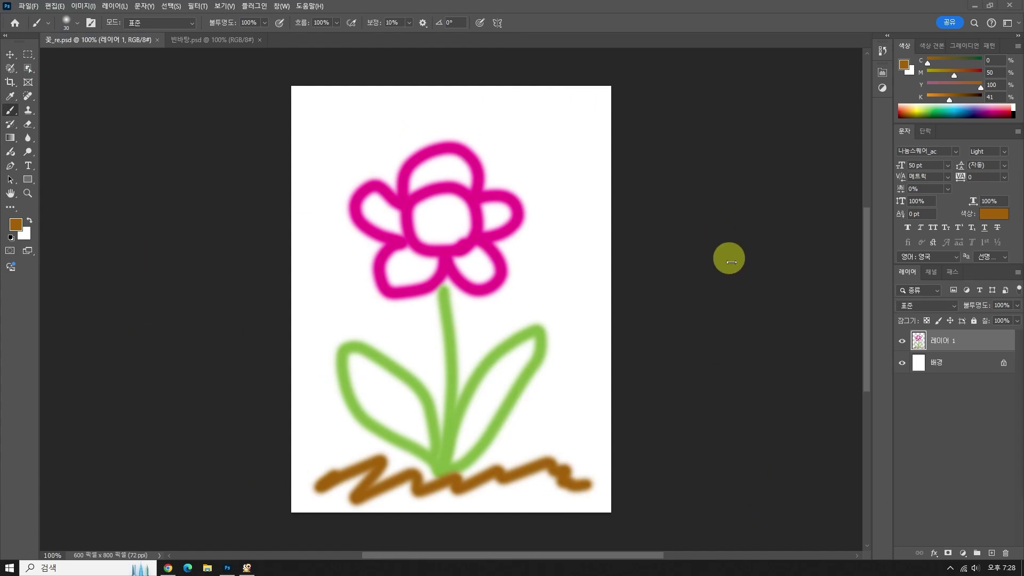
- Select the white background layer (배경) and hide it so only the flower layer shows
click(723, 265)
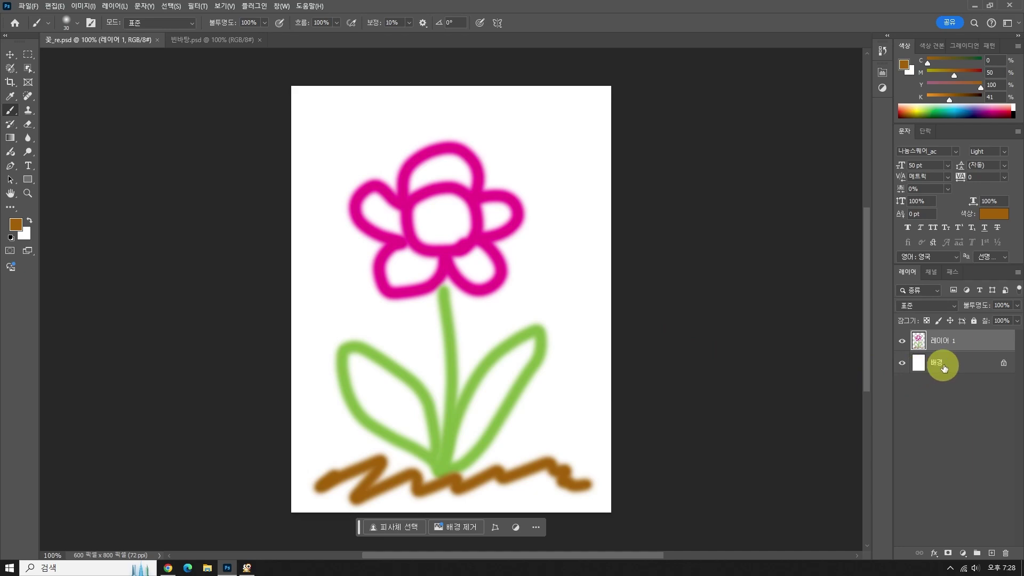
click(918, 367)
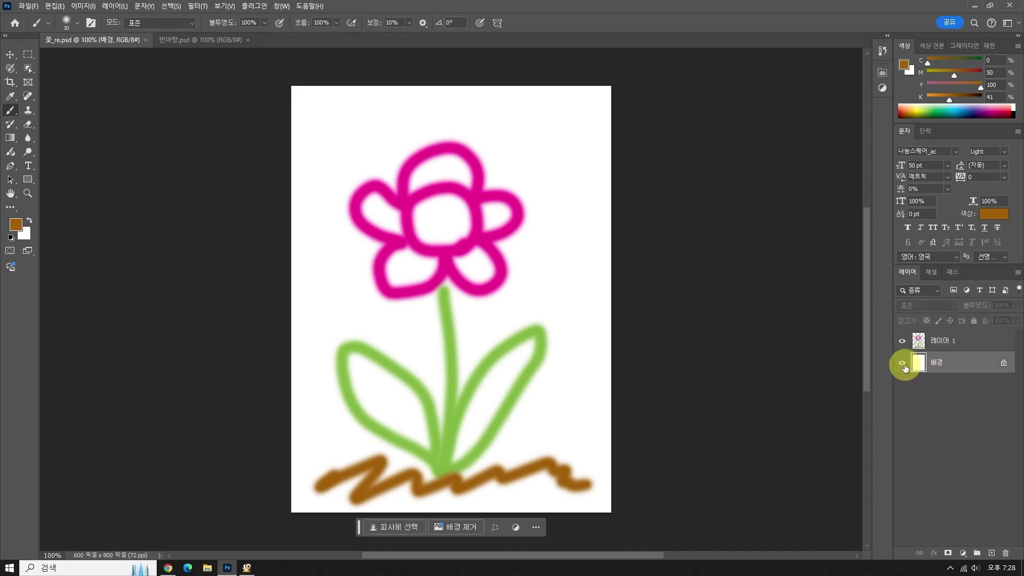
click(903, 367)
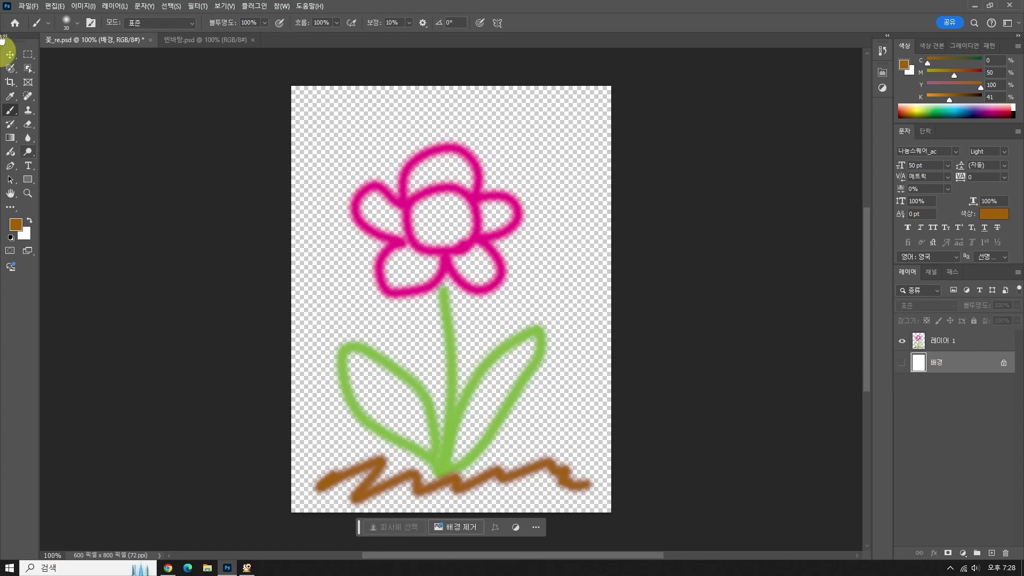
- Examine the file formats offered by Save As (다른 이름으로 저장) for the flower drawing, and cancel without saving
click(26, 7)
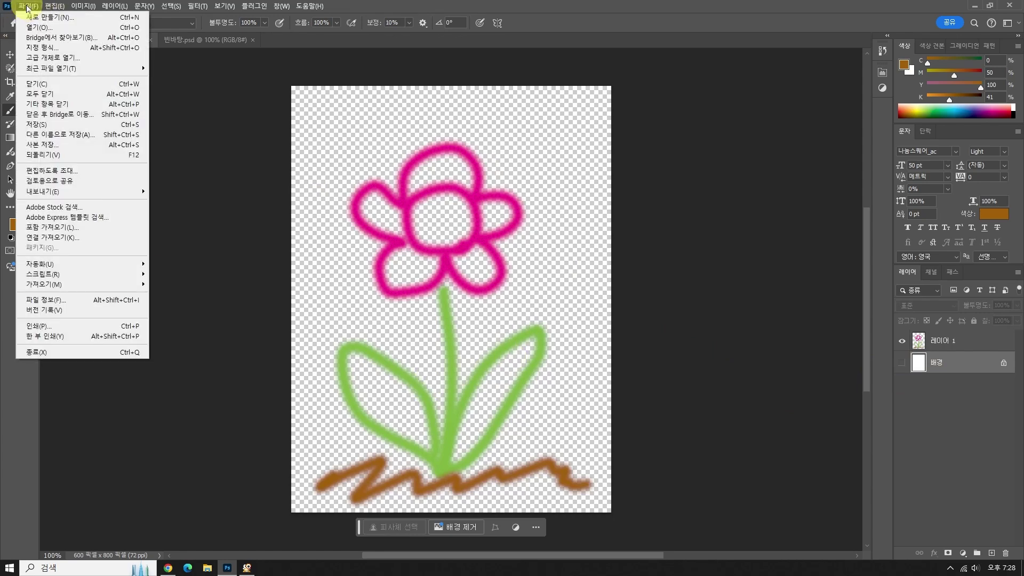
click(75, 134)
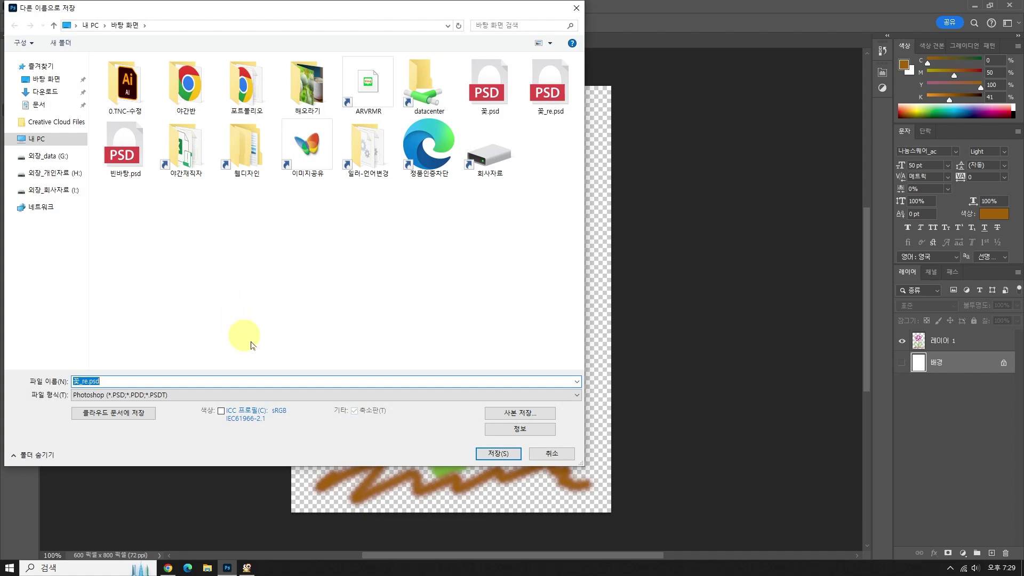
click(570, 394)
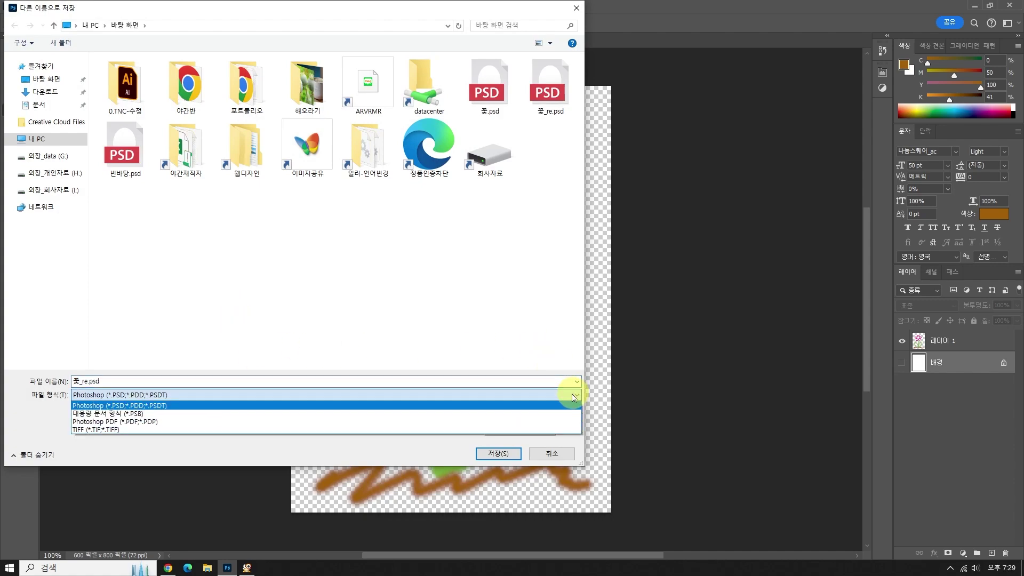
click(459, 320)
click(553, 452)
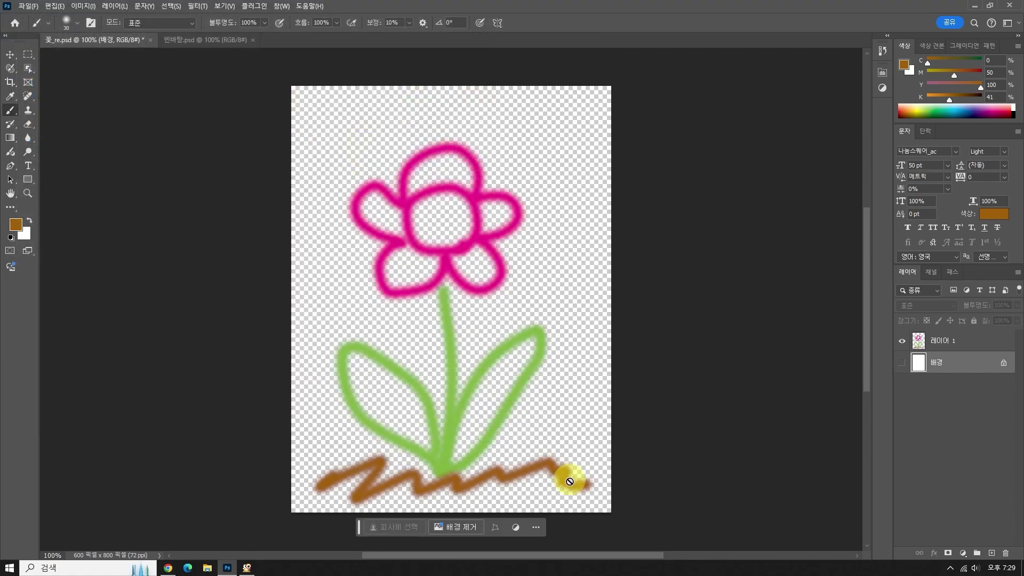
- Save a copy (사본 저장) of the flower drawing to the desktop in JPEG format as 꽃_re 복사.jpg, up to the JPEG options
click(29, 11)
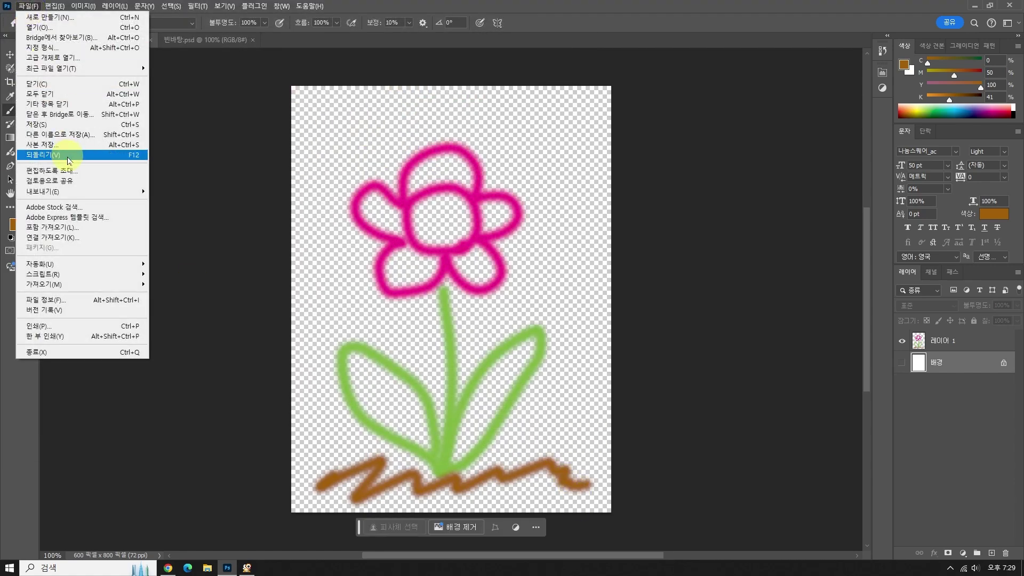
click(144, 143)
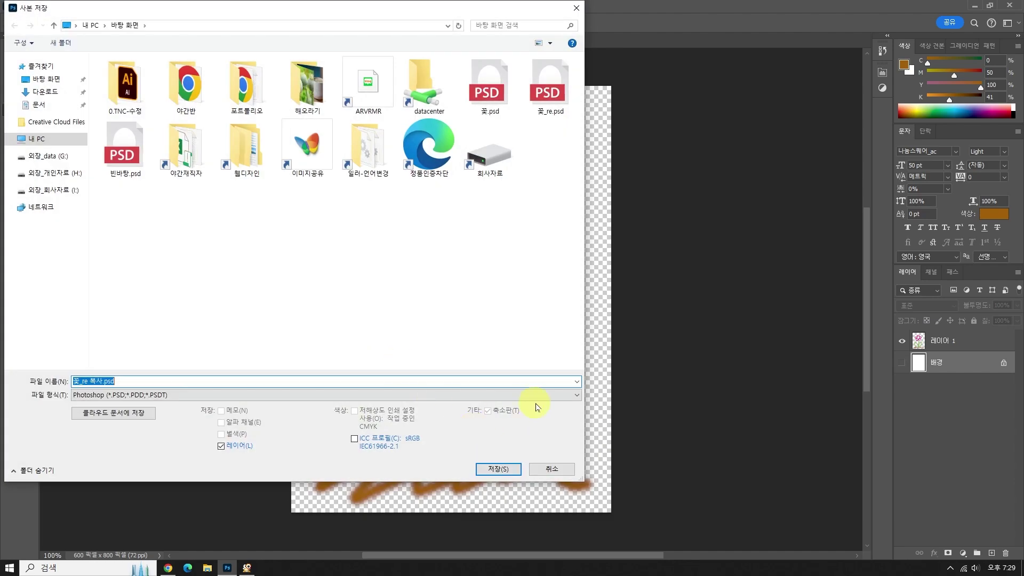
click(562, 395)
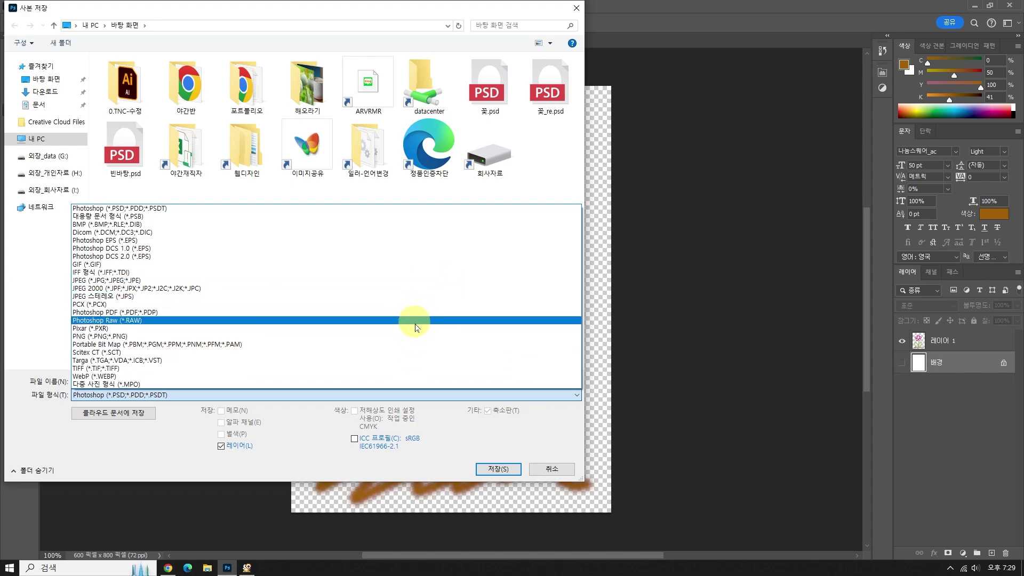
click(418, 336)
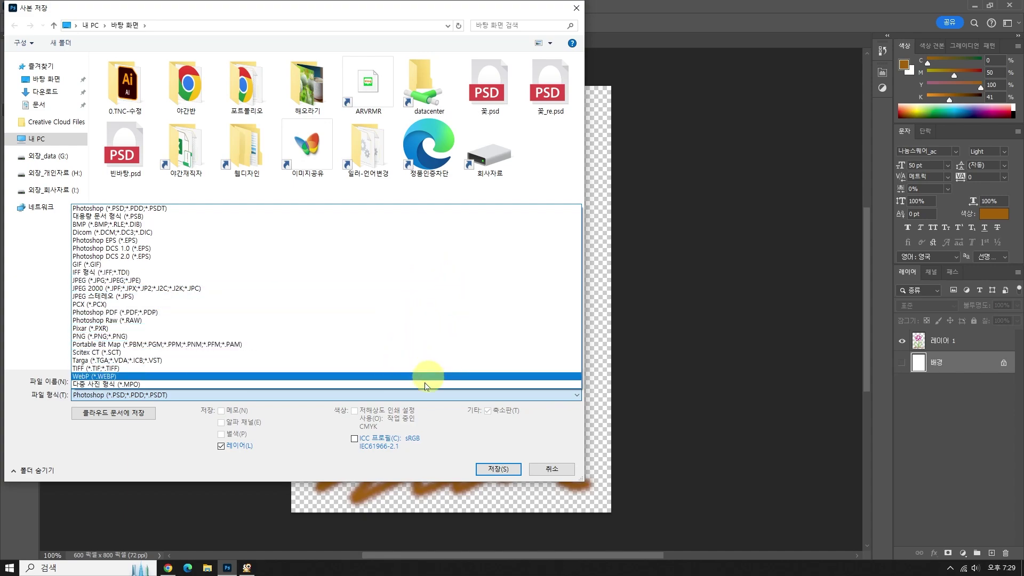
click(563, 395)
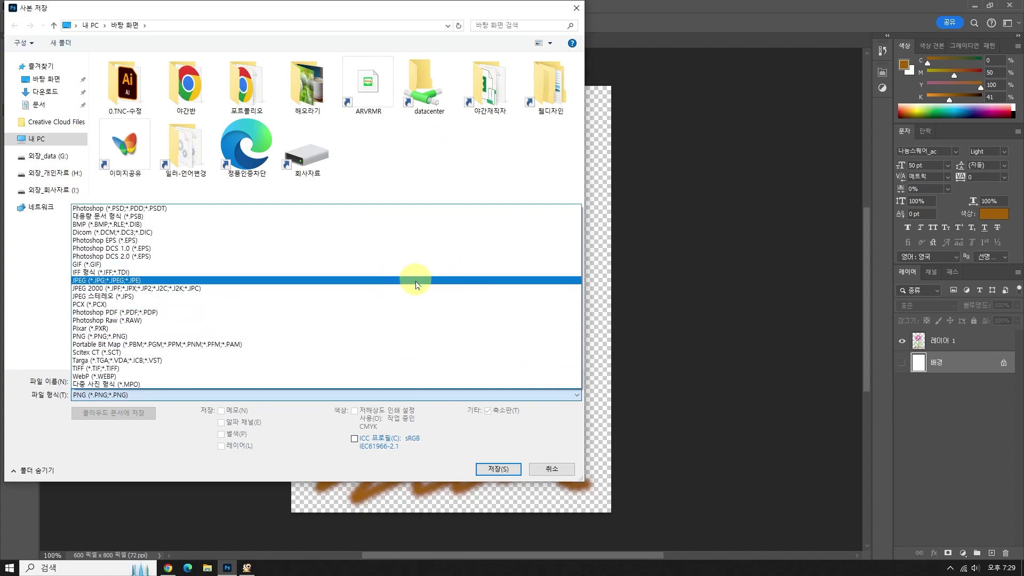
click(417, 281)
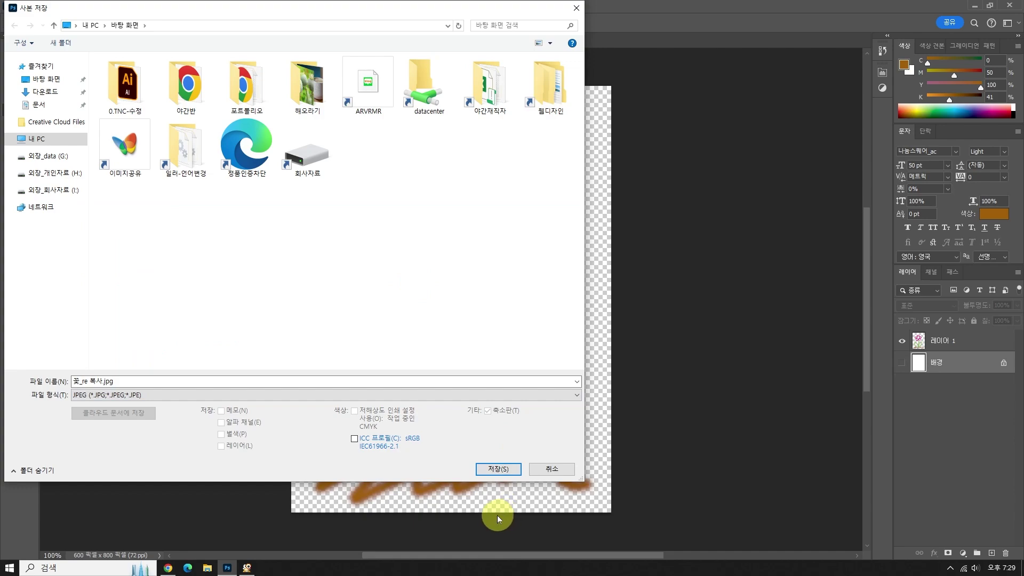
click(500, 469)
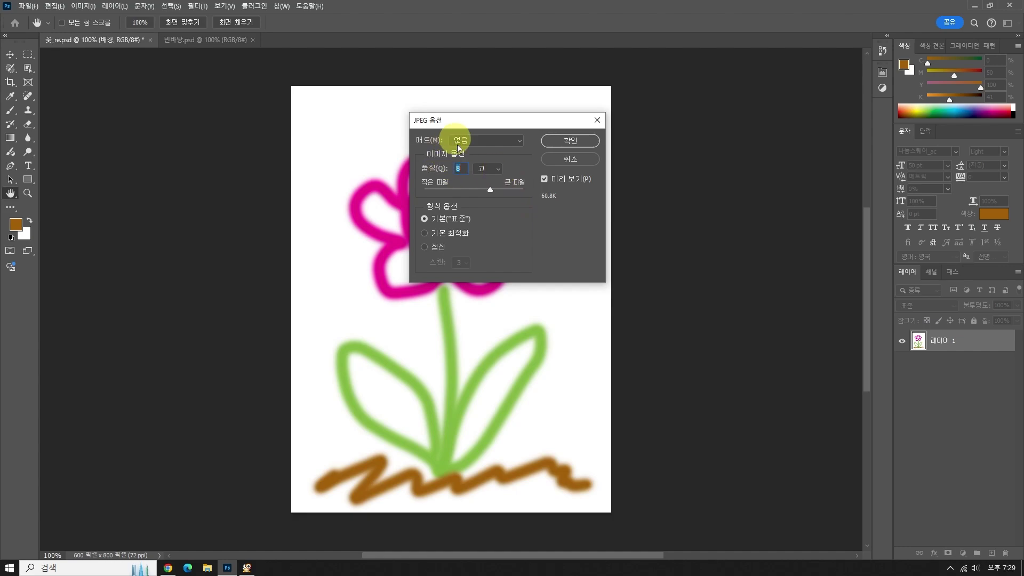
- Try JPEG quality 12 and then 8, and move the JPEG options dialog away from the flower
drag(490, 189, 525, 200)
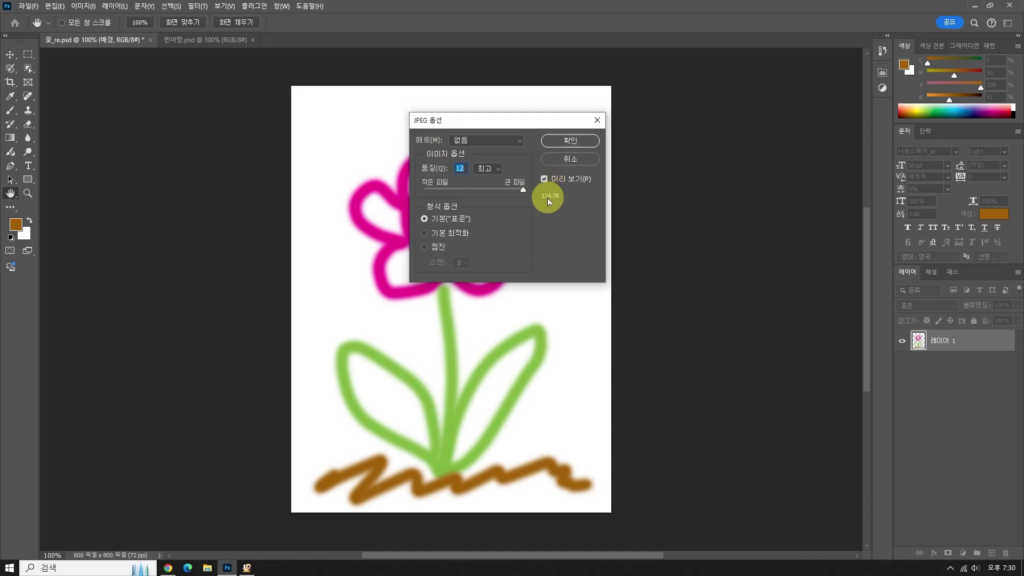
click(505, 190)
drag(503, 191, 493, 191)
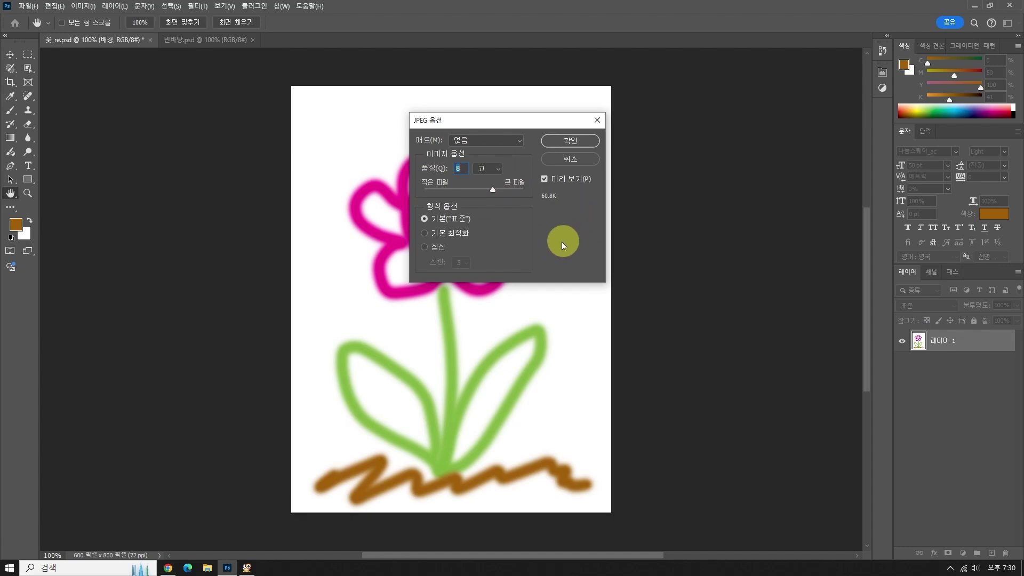
drag(487, 121, 618, 101)
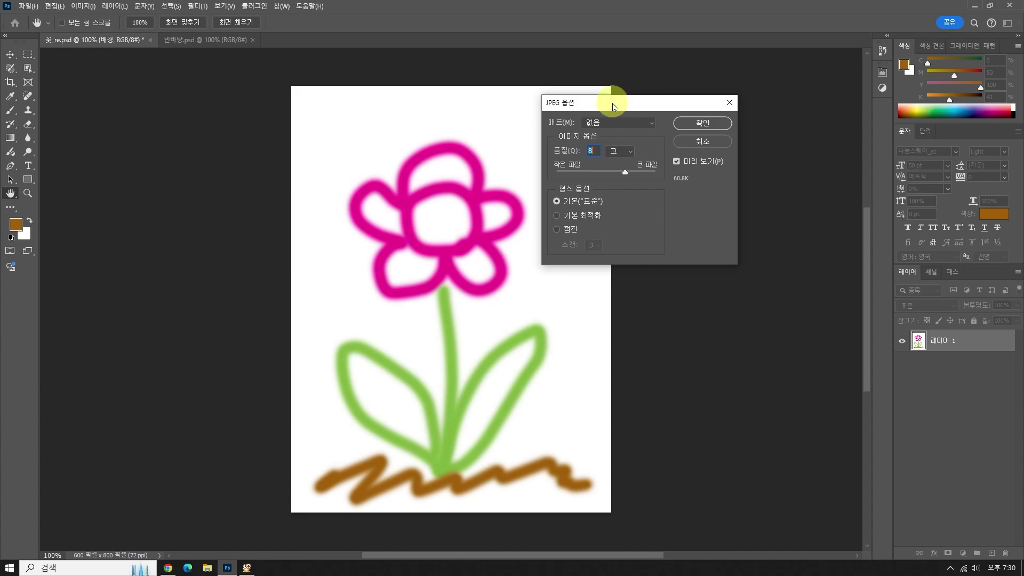
drag(619, 107, 601, 98)
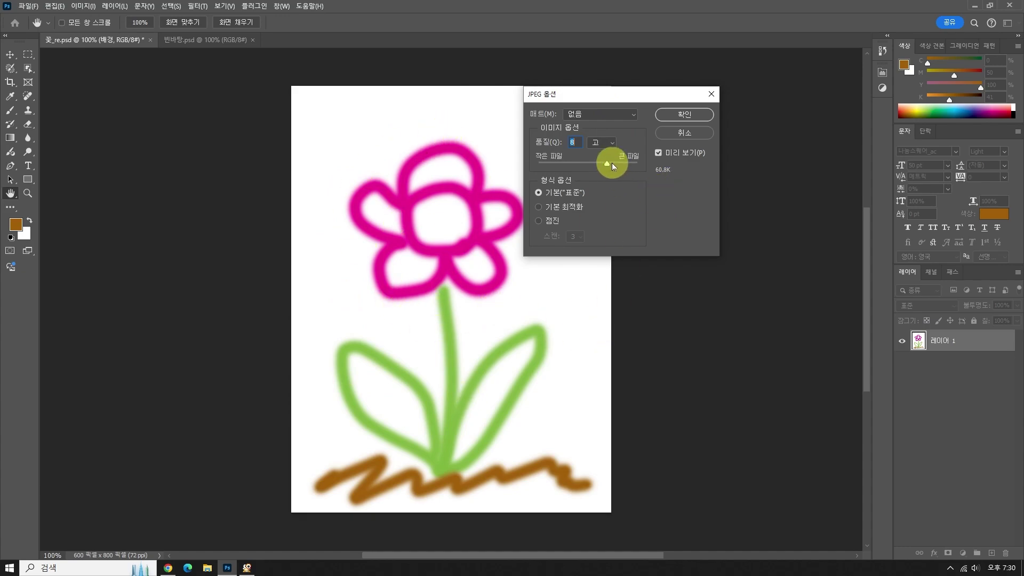
- Set the JPEG quality to 10, compare the image with the preview off and on, and accept the options
drag(612, 162, 647, 166)
click(622, 163)
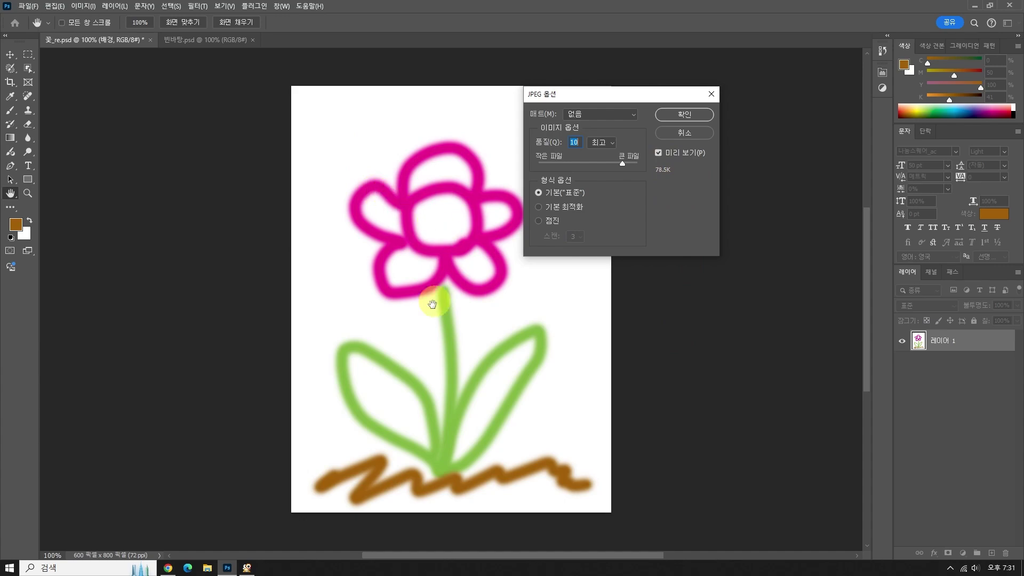
drag(606, 94, 699, 93)
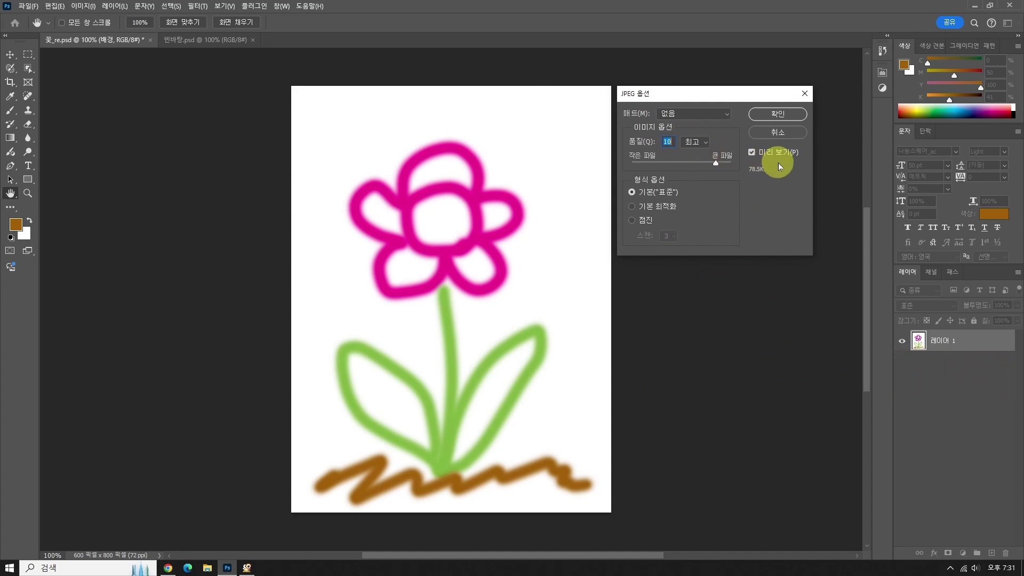
click(767, 153)
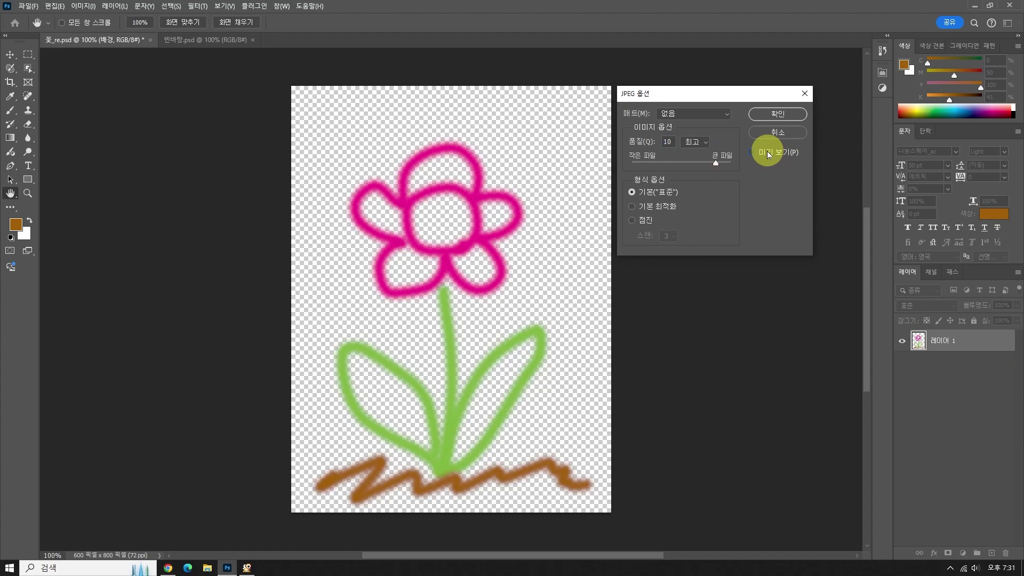
click(766, 152)
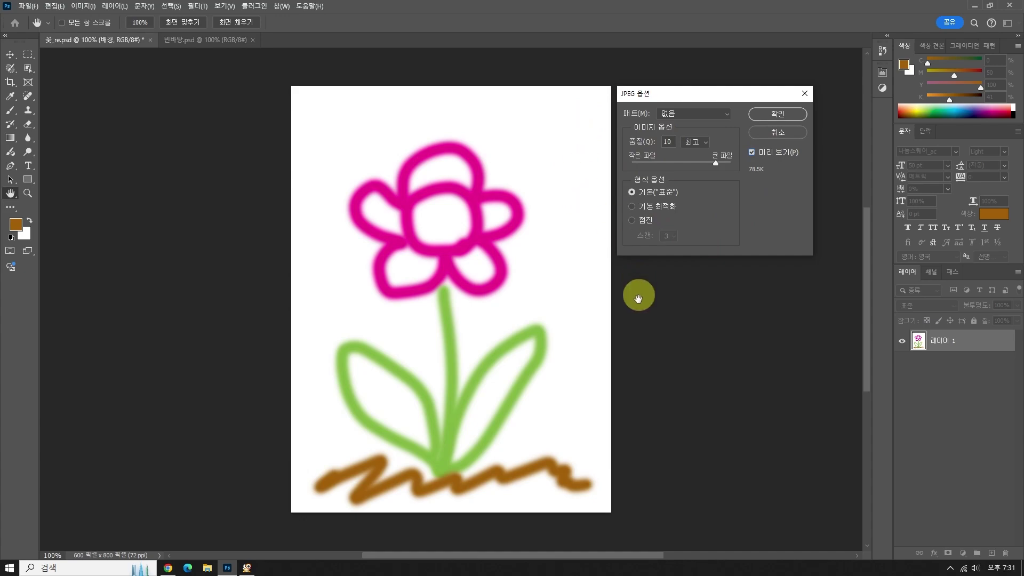
click(779, 113)
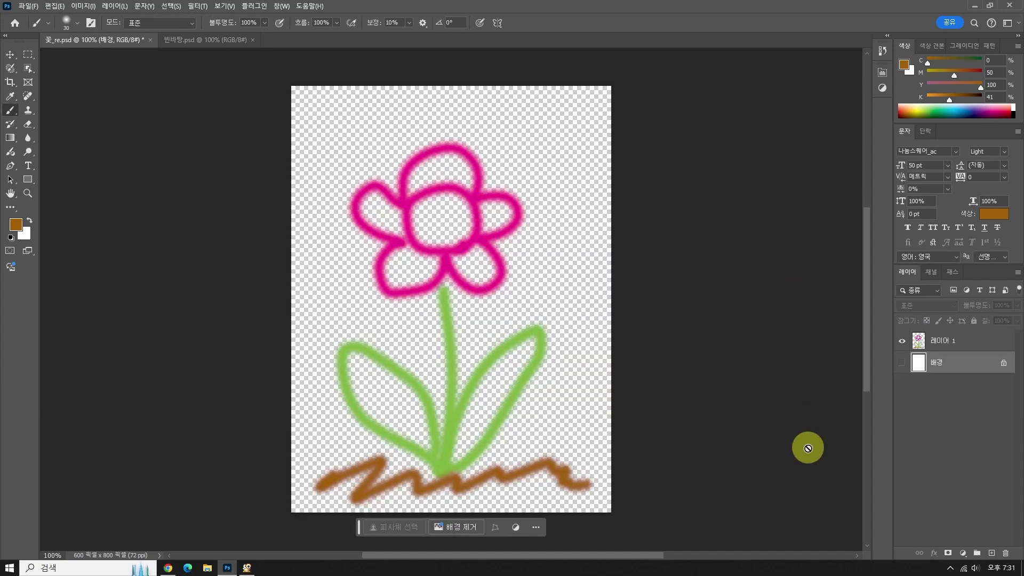
- Start saving another copy (사본 저장) of the flower drawing to the desktop in GIF format
click(28, 5)
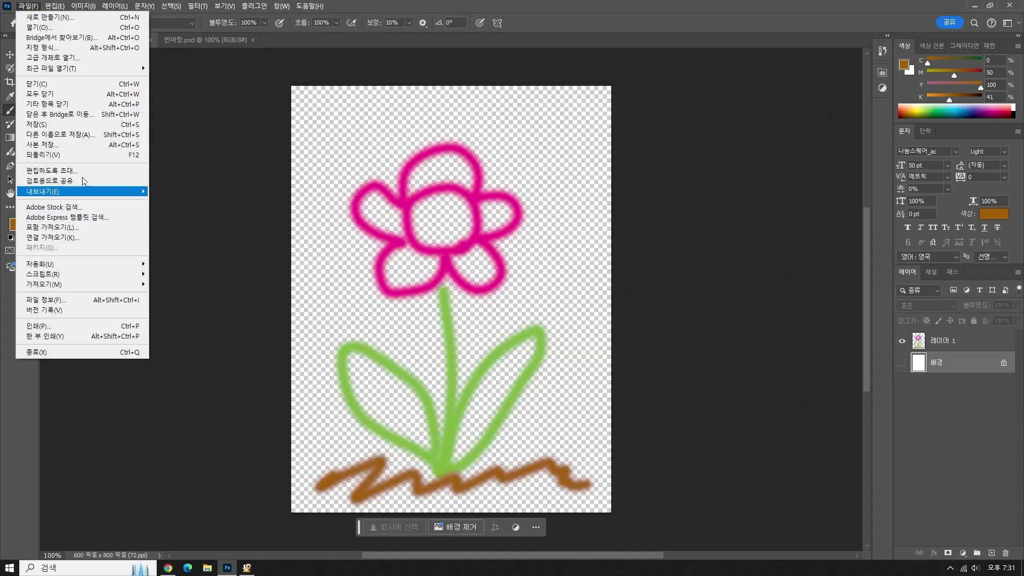
click(74, 149)
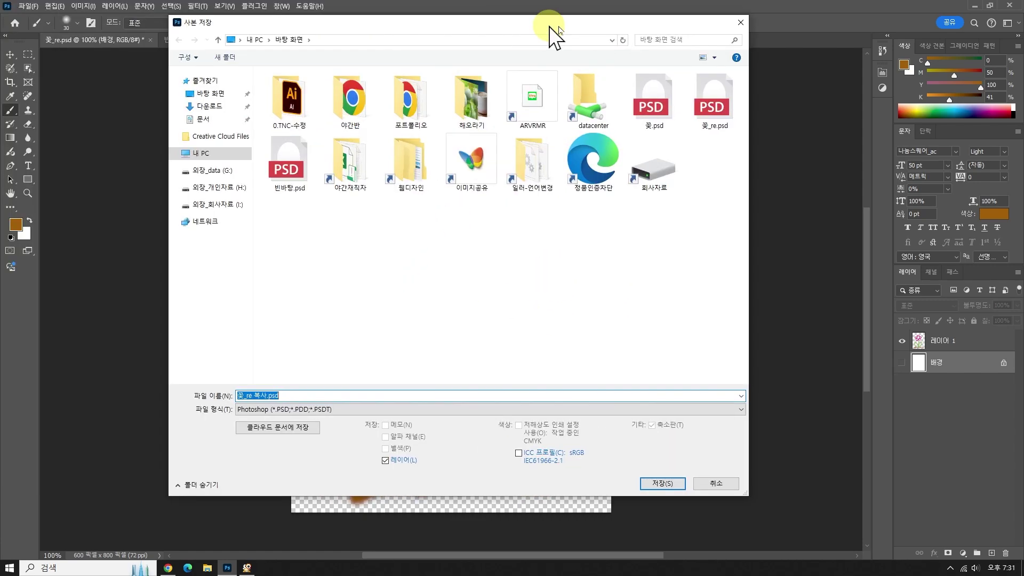
click(469, 410)
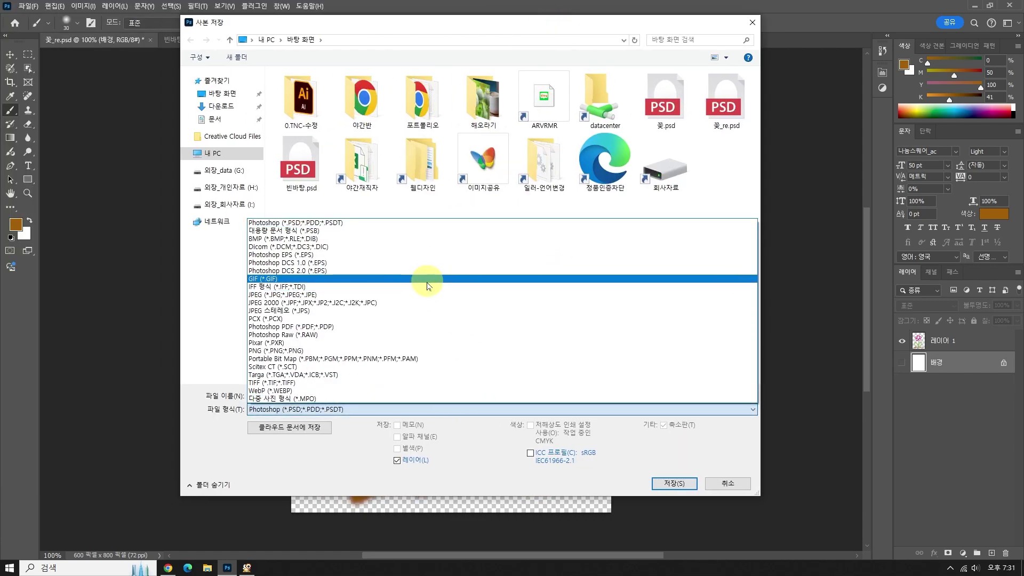
click(427, 281)
click(674, 485)
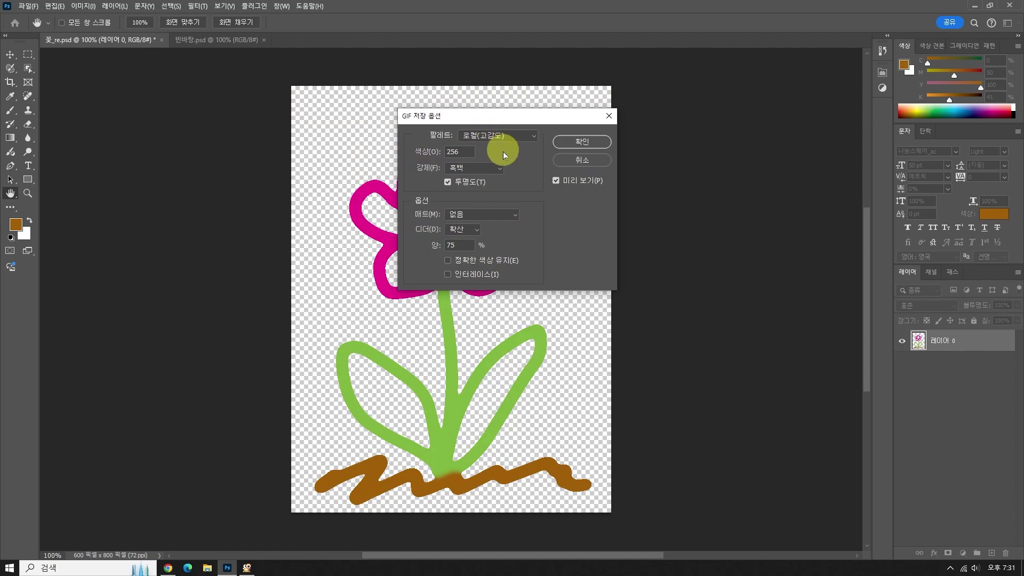
- Move the GIF options dialog off the flower and compare its edges with the preview repeatedly turned off and on
click(447, 181)
mouse_move(464, 114)
mouse_down()
mouse_move(628, 76)
mouse_move(615, 80)
mouse_up()
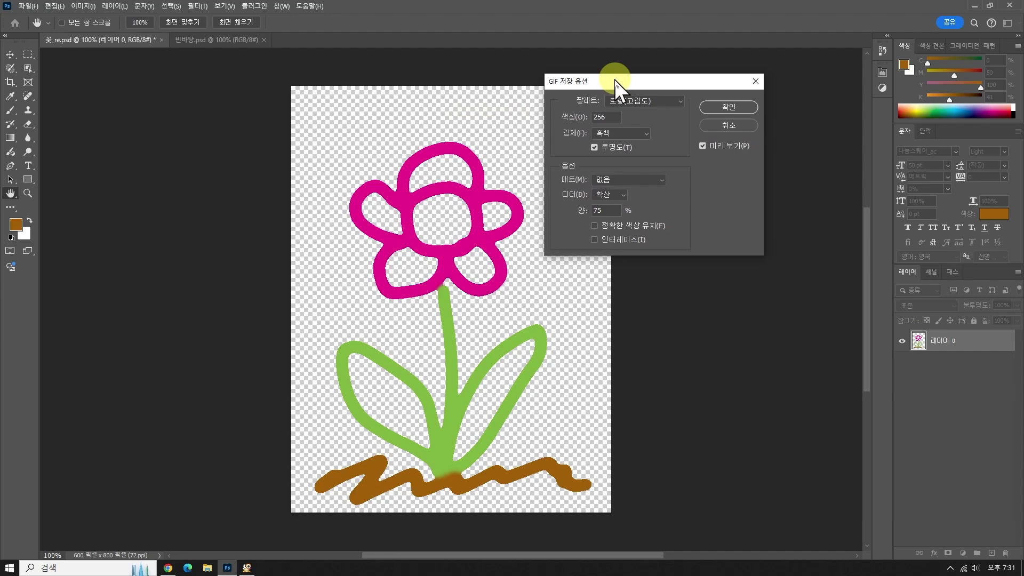
click(721, 148)
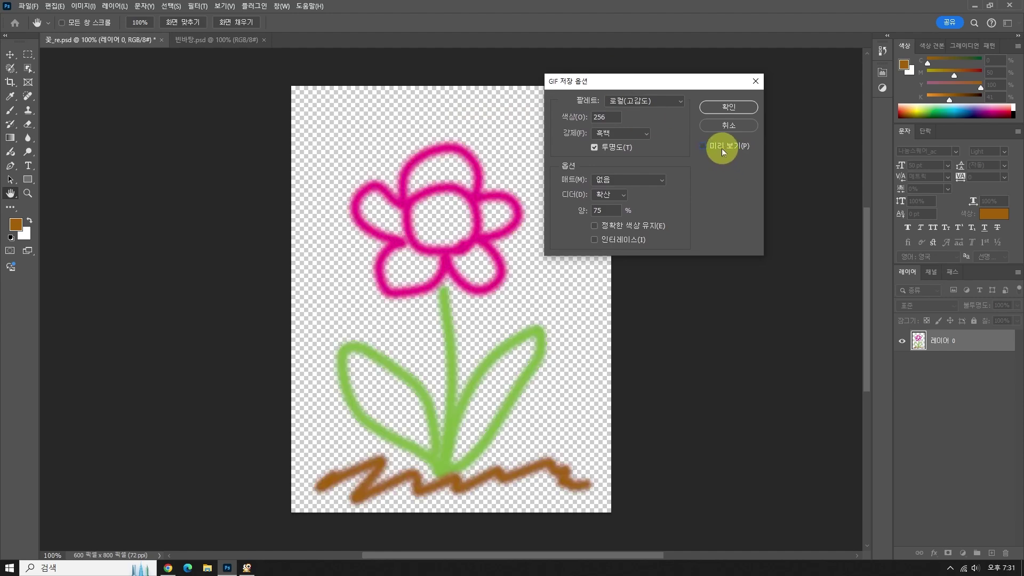
click(721, 148)
click(720, 149)
click(719, 148)
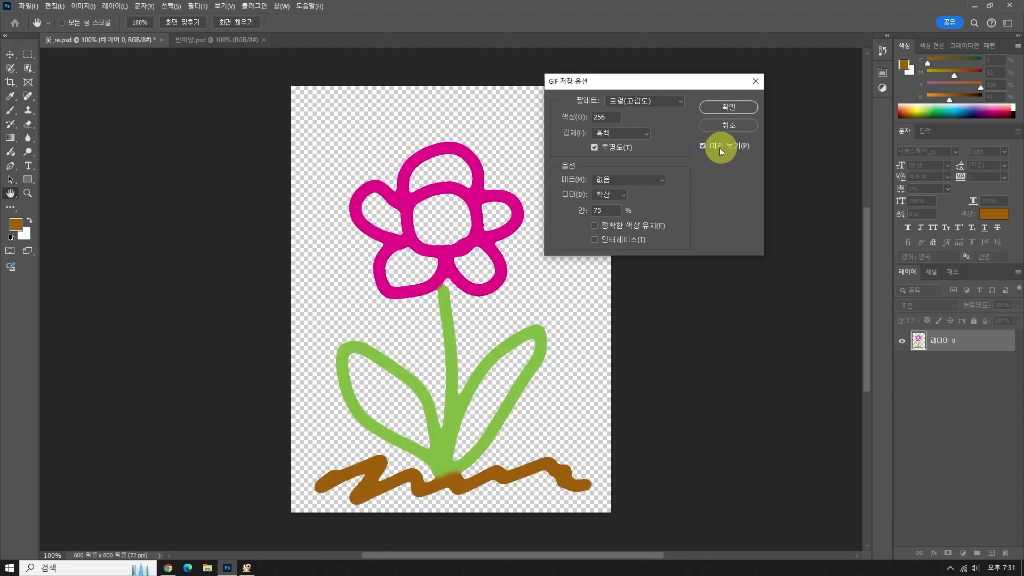
click(718, 149)
click(716, 148)
click(716, 148)
click(716, 149)
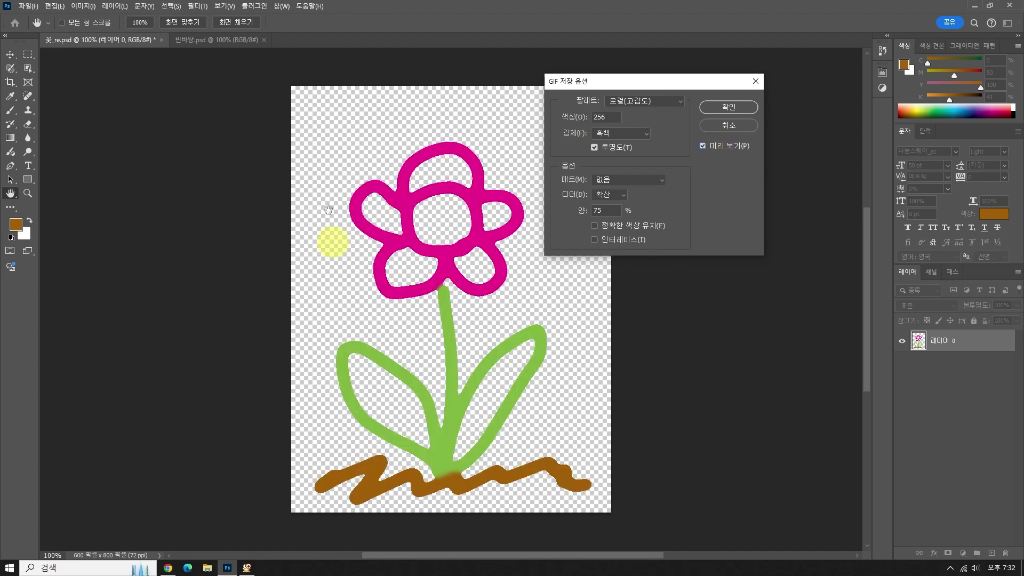
- Review the GIF palette choices, keep 로컬(고감도) with 256 colours and transparency, and finish saving the GIF copy
click(649, 102)
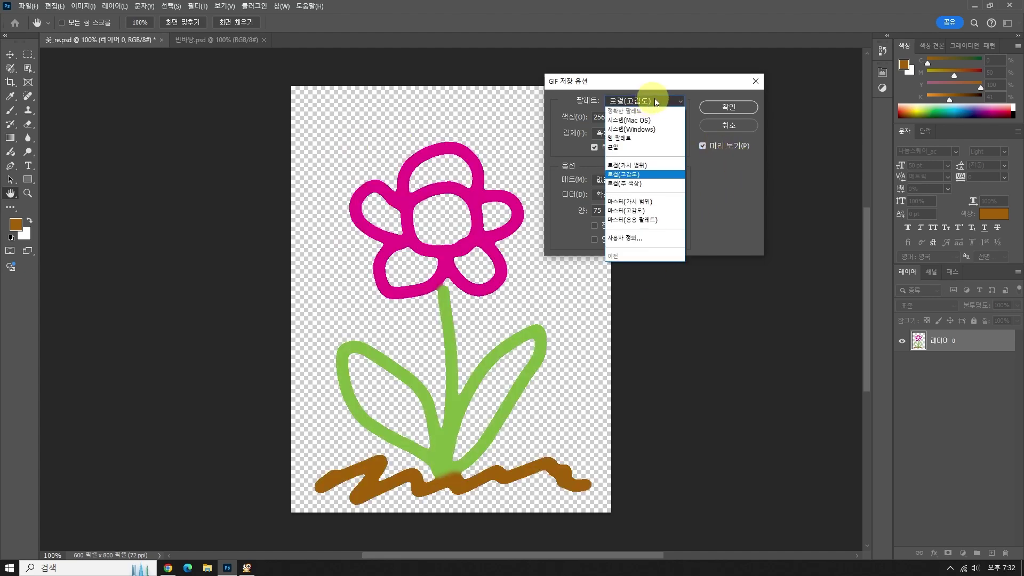
click(654, 98)
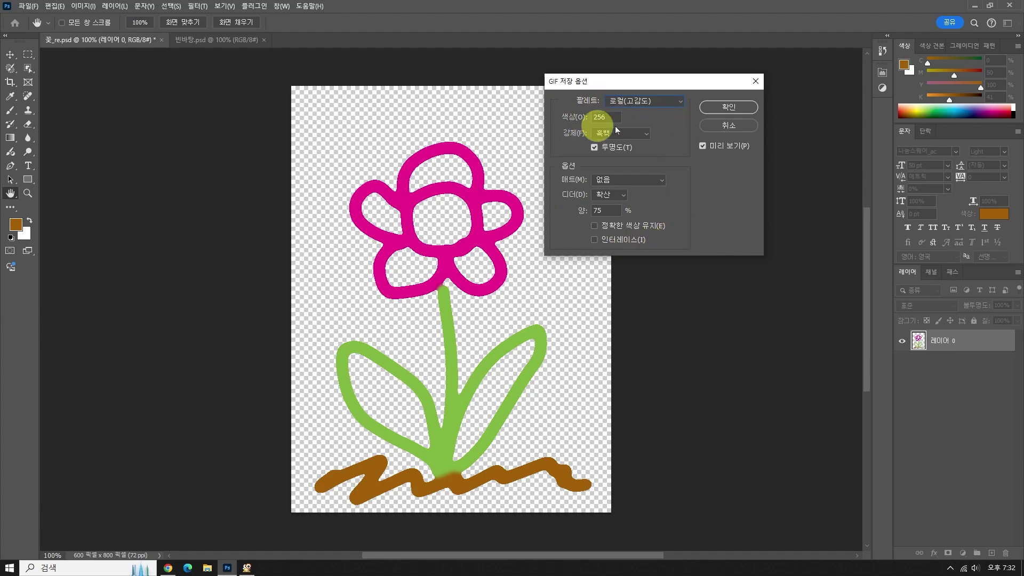
click(722, 107)
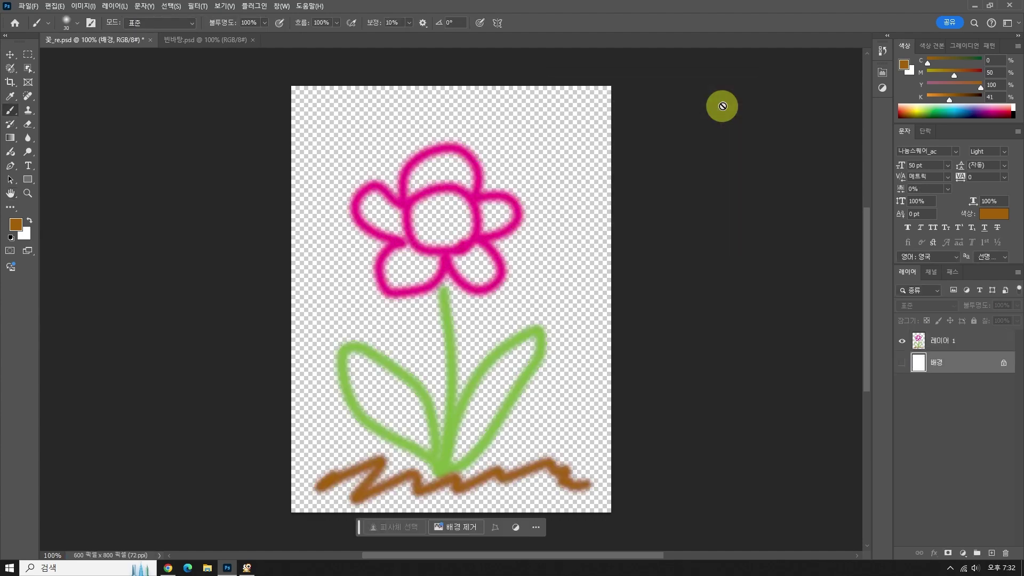
- Save a copy of the flower drawing as 꽃_re 복사.png with the large file size, fastest saving option (큰 파일 크기)
click(27, 6)
click(80, 144)
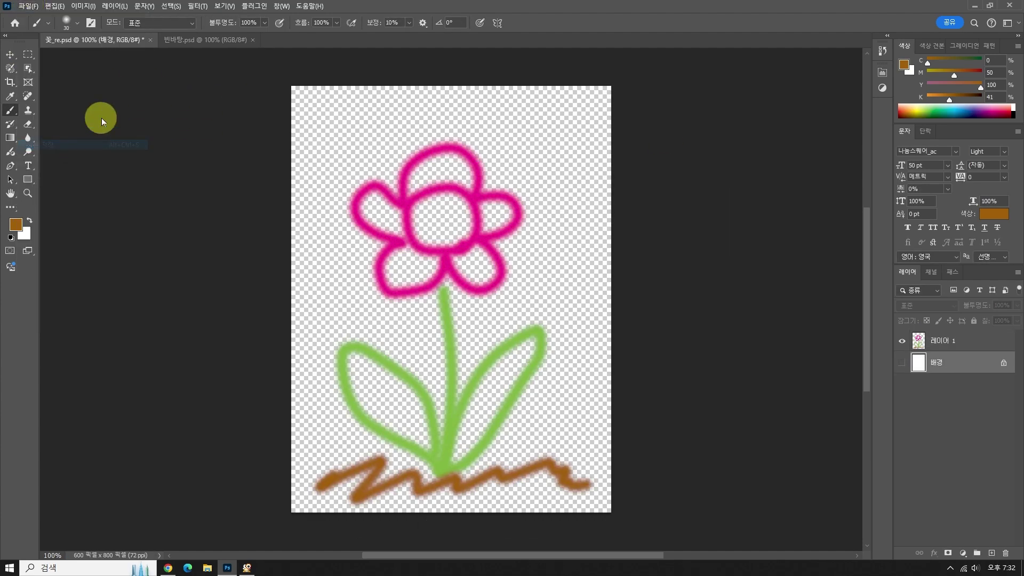
click(404, 409)
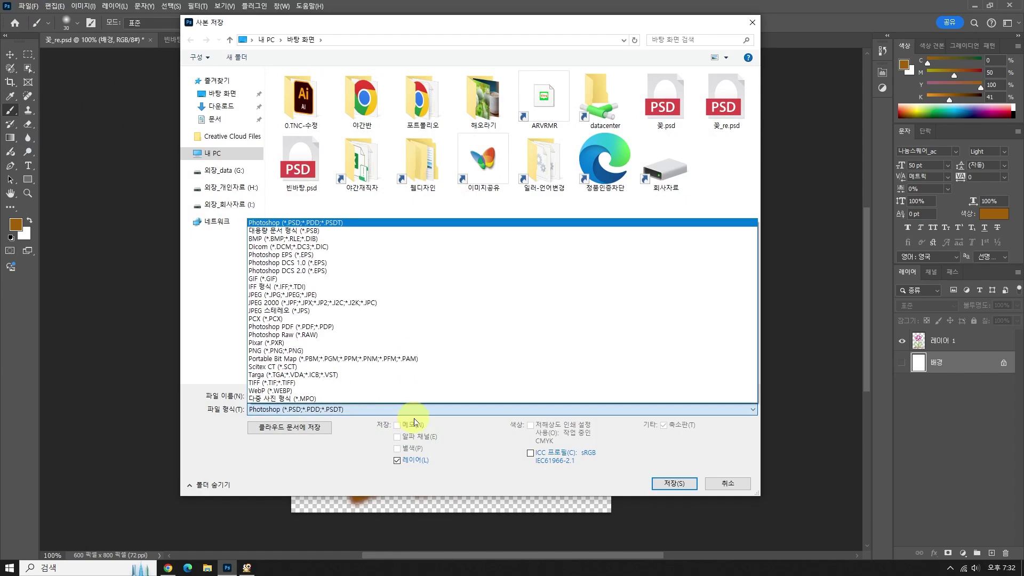
click(370, 351)
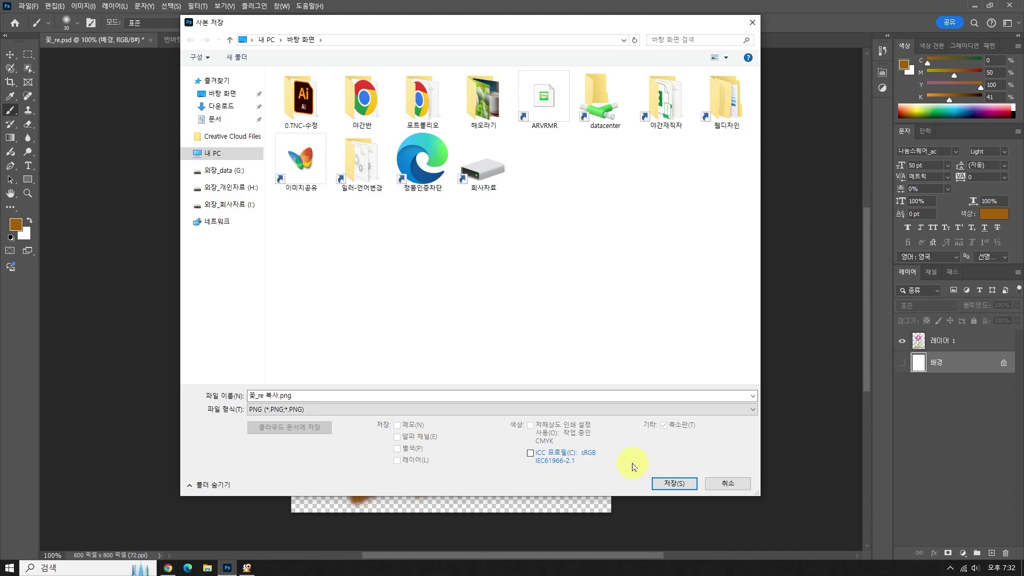
click(675, 484)
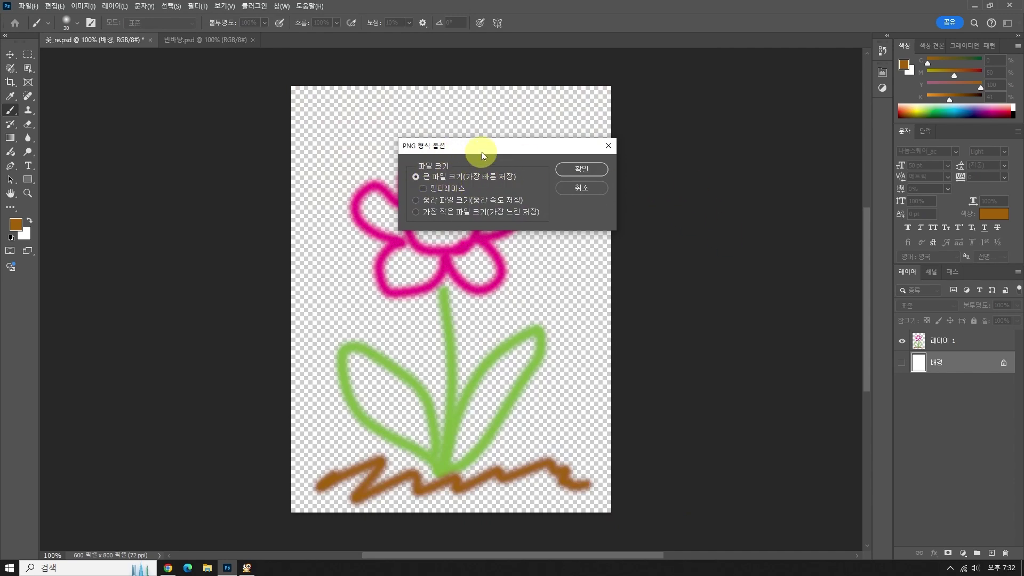
drag(487, 150, 626, 120)
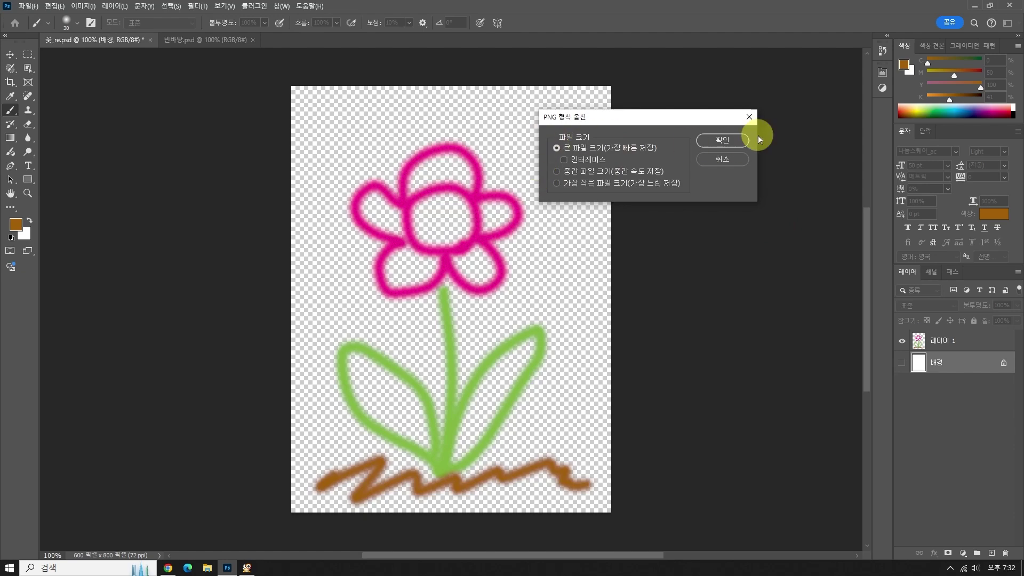
click(723, 141)
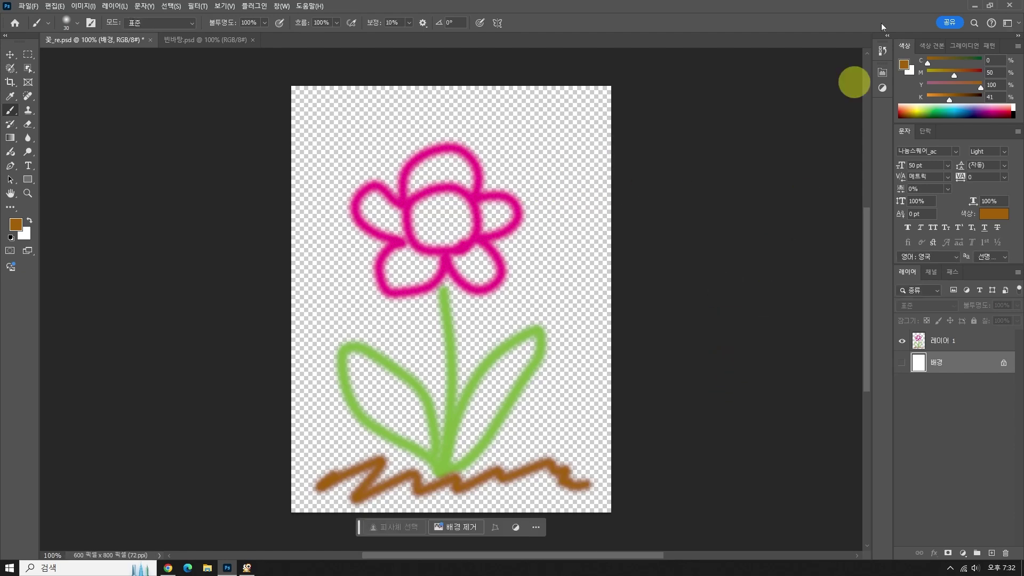
- Show the desktop and line up the JPG, GIF and PNG copies beside the two flower PSD files for comparison
click(976, 8)
drag(98, 480, 597, 183)
click(467, 409)
drag(554, 304, 635, 185)
click(628, 423)
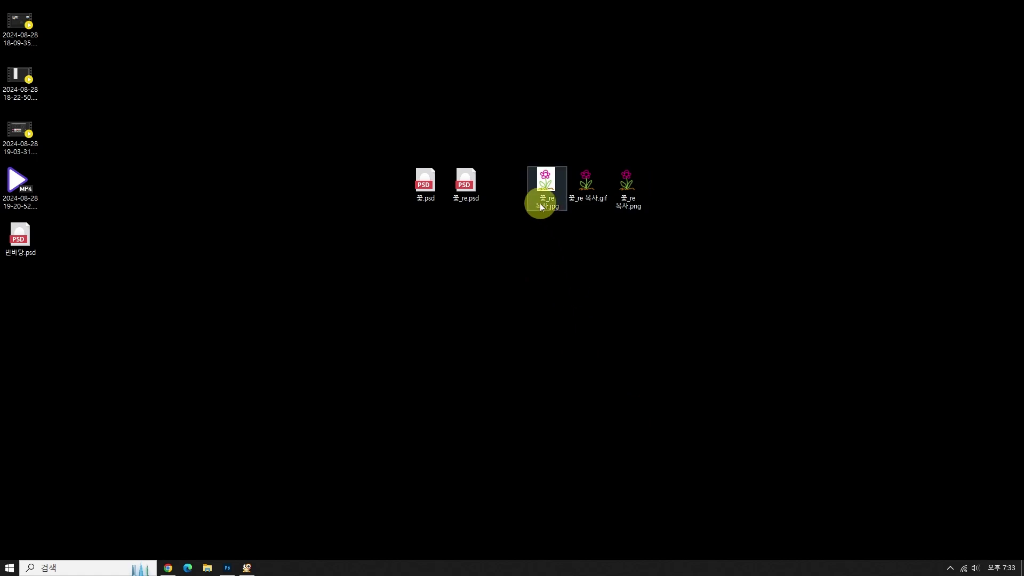
click(590, 199)
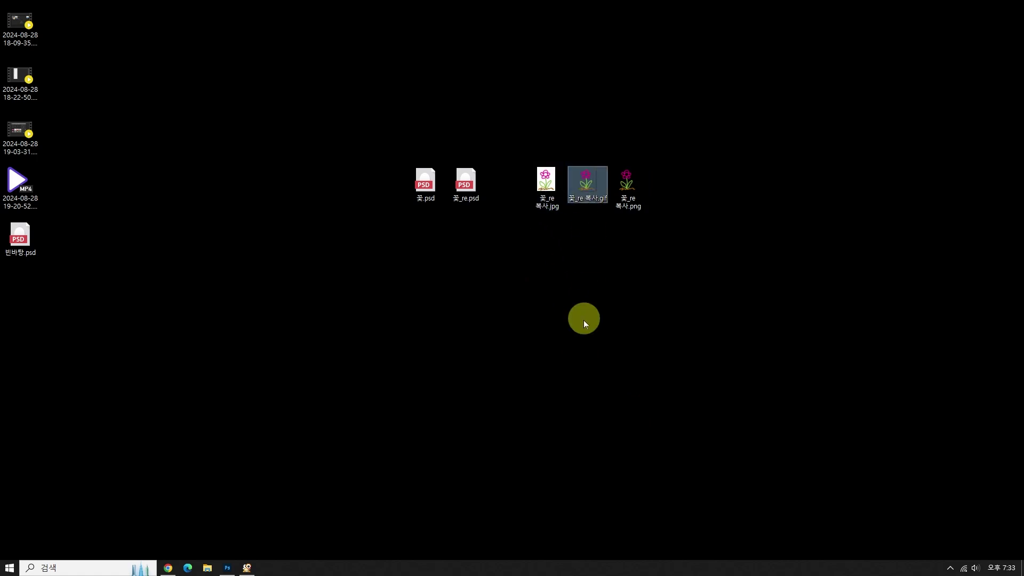
- Return to Photoshop and open the three copies 꽃_re 복사.gif, 꽃_re 복사.jpg and 꽃_re 복사.png together
click(637, 192)
click(252, 522)
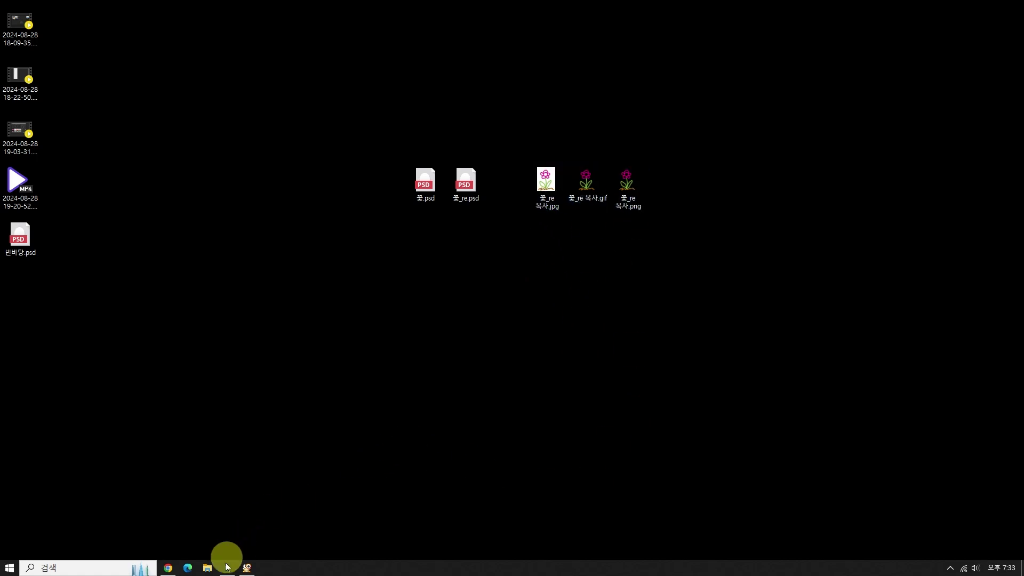
click(227, 567)
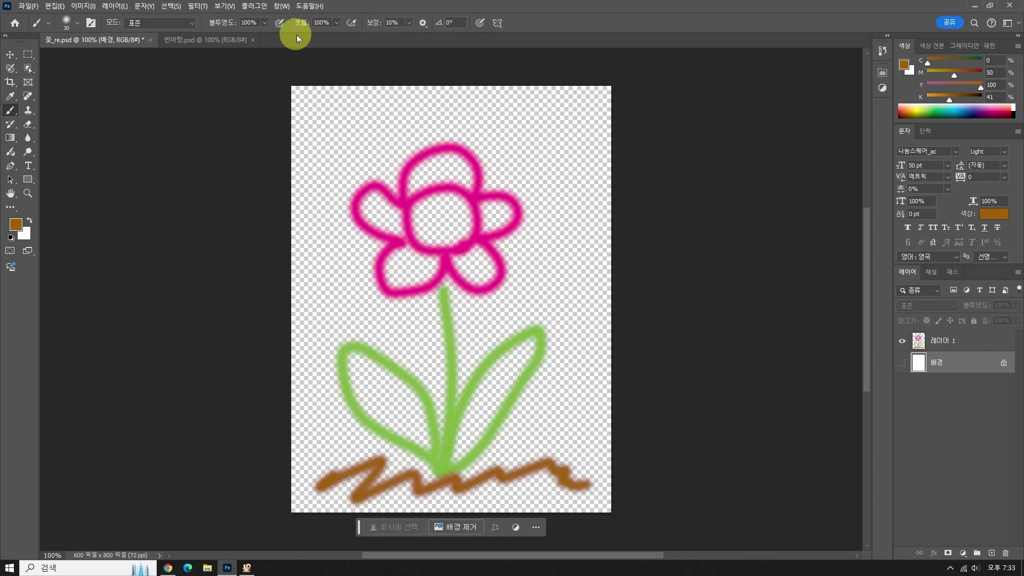
key(ctrl+o)
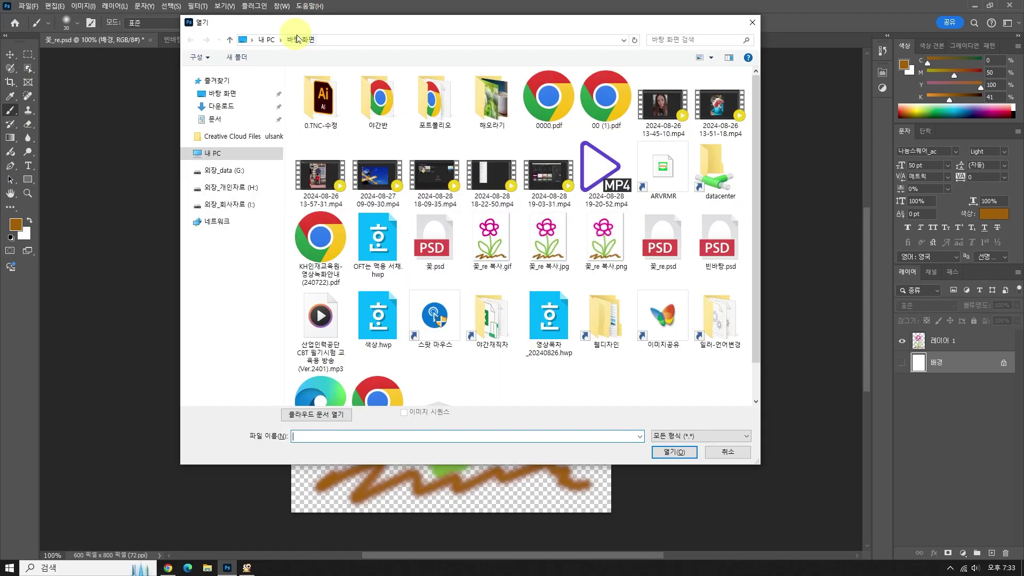
click(500, 251)
shift+click(604, 244)
click(675, 451)
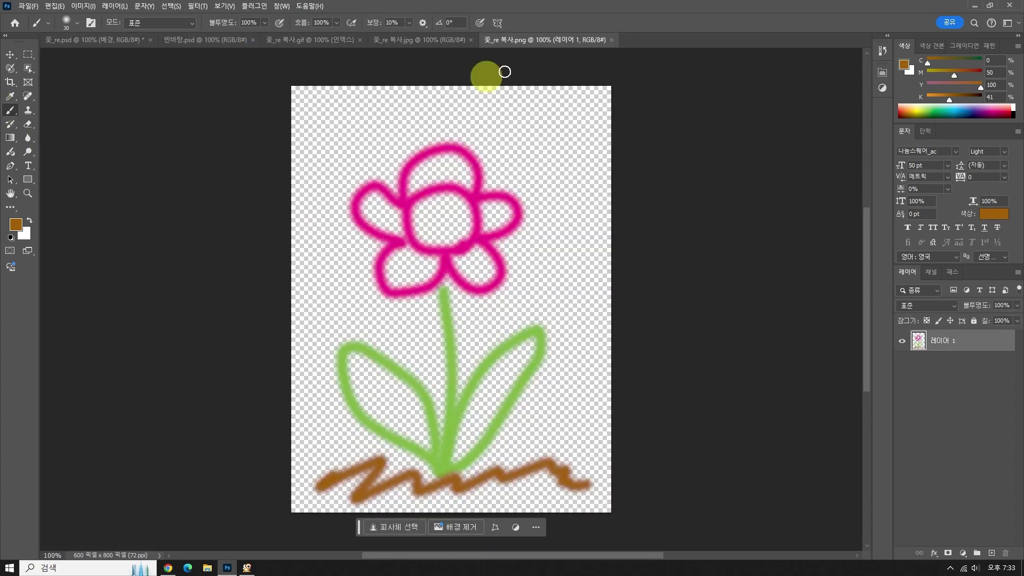
- Switch to the Move tool and compare the JPG and GIF copies with the original 꽃_re.psd
click(410, 41)
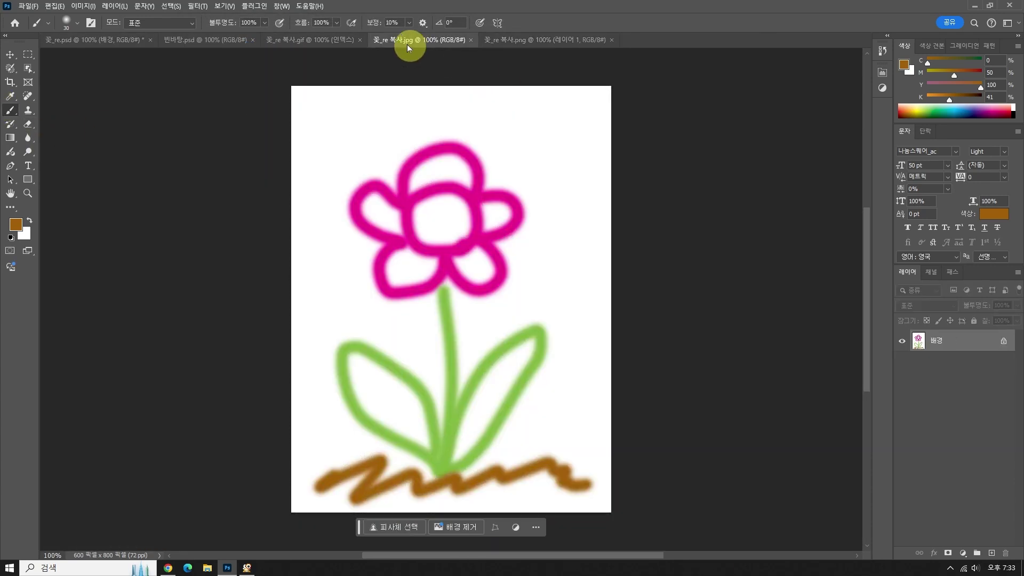
click(9, 56)
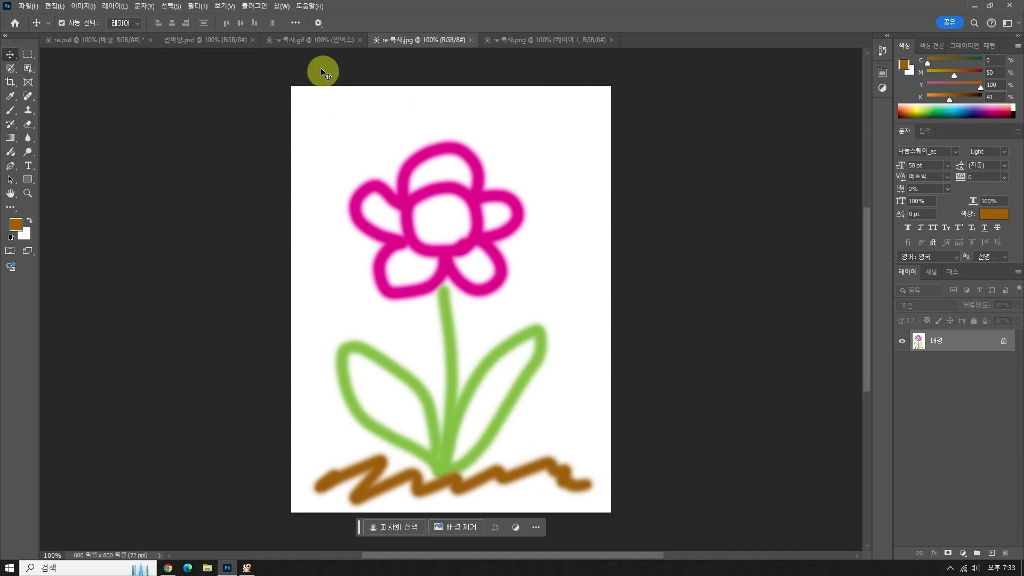
click(314, 47)
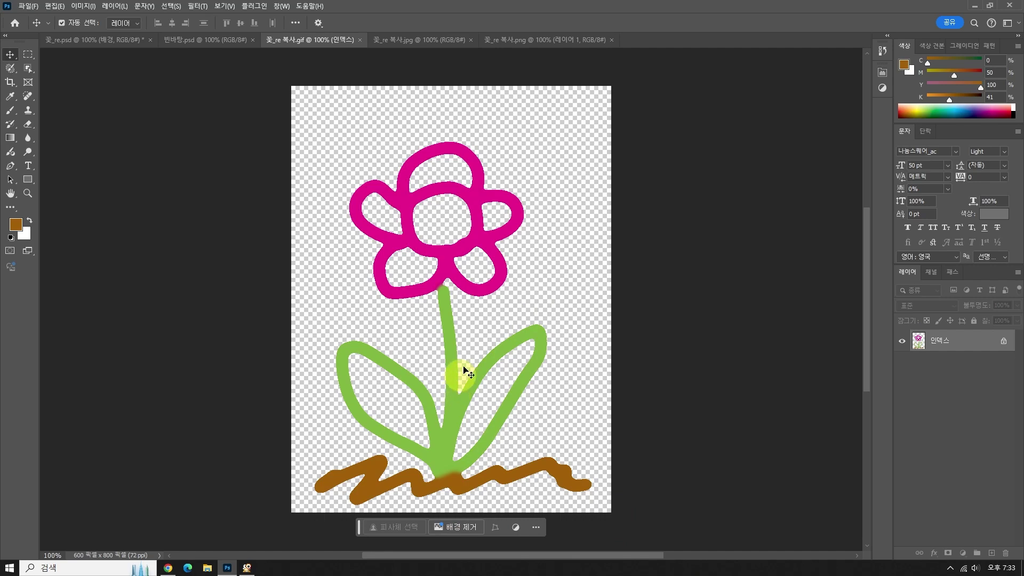
click(87, 40)
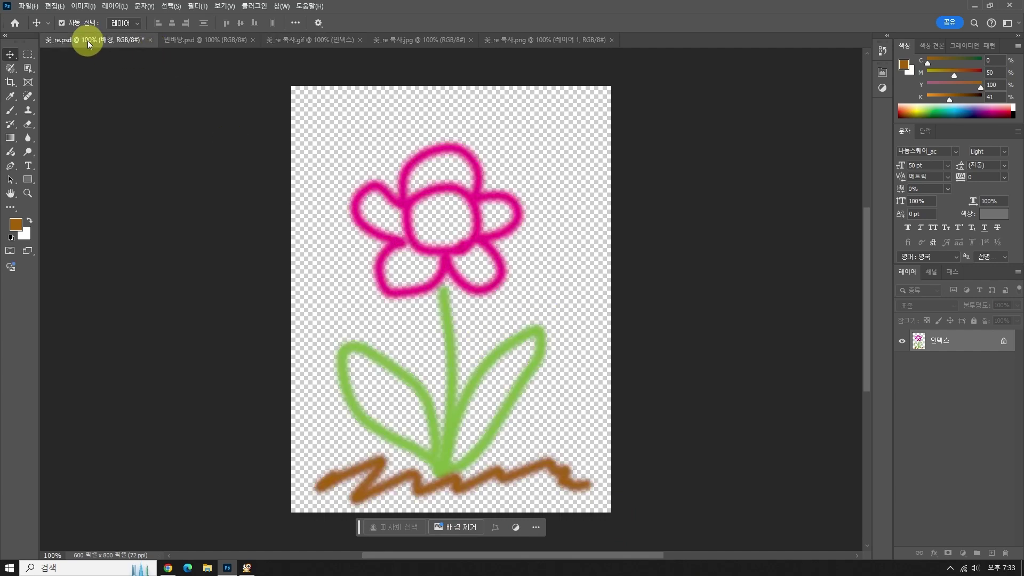
click(324, 41)
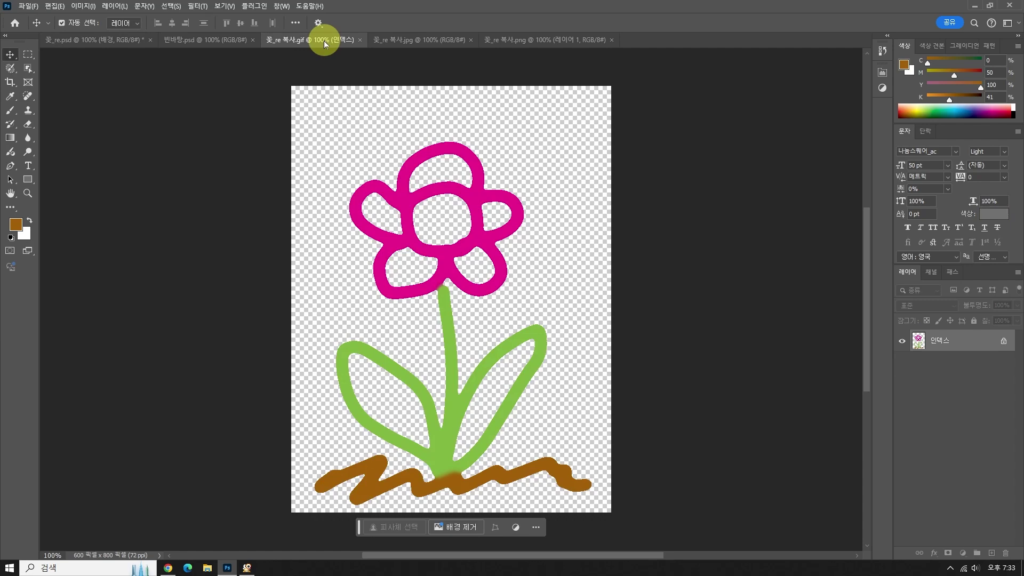
- Examine the soft edges of the flower petals in 꽃_re.psd and the same edges in the GIF copy
click(120, 42)
click(493, 202)
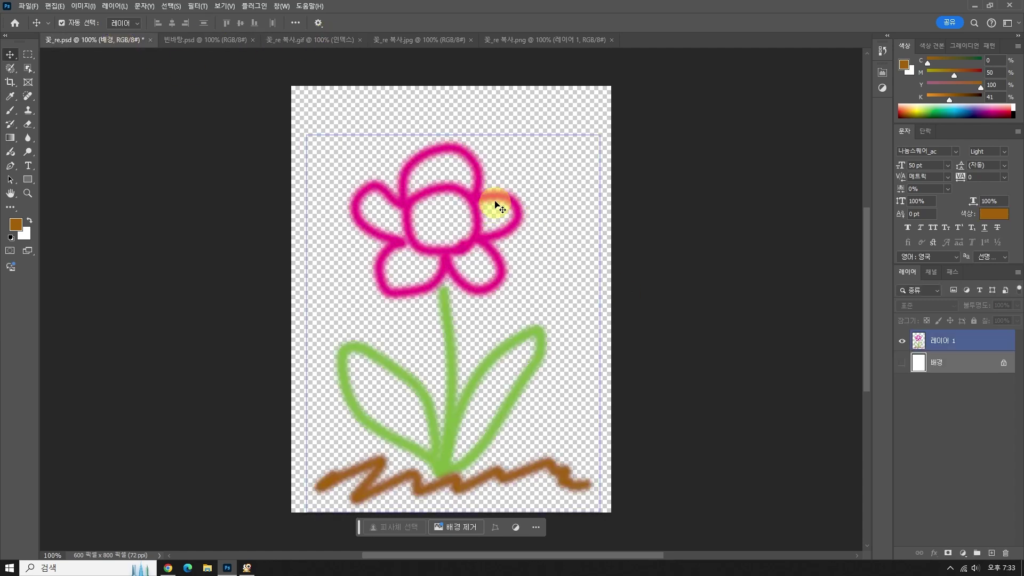
click(503, 210)
click(514, 238)
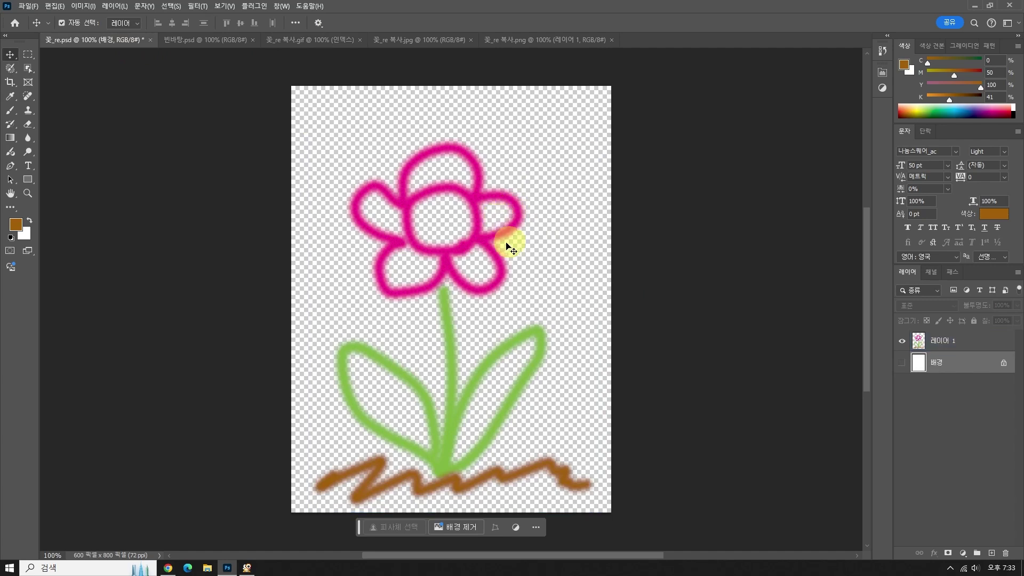
click(466, 224)
click(445, 184)
click(296, 37)
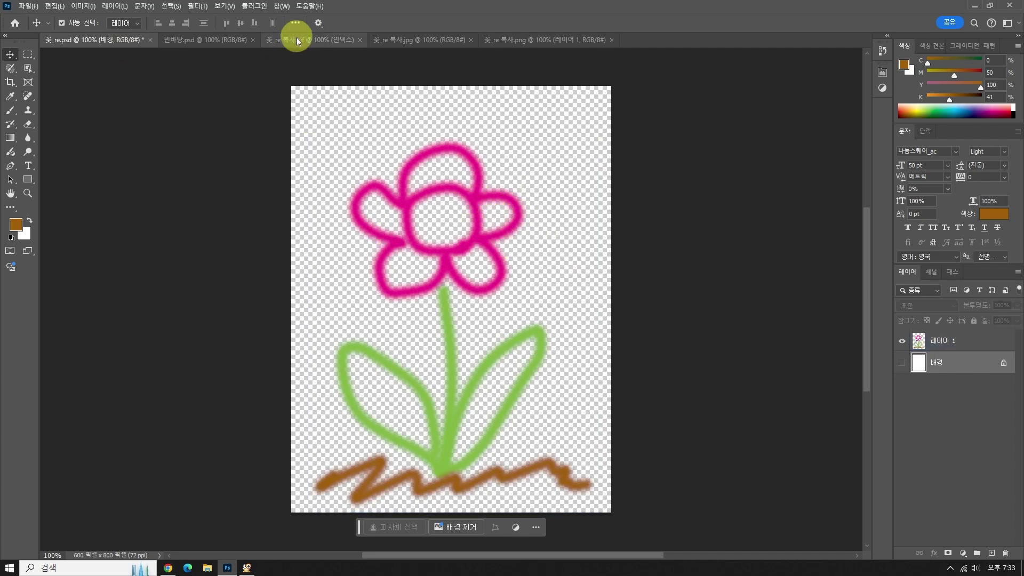
click(511, 148)
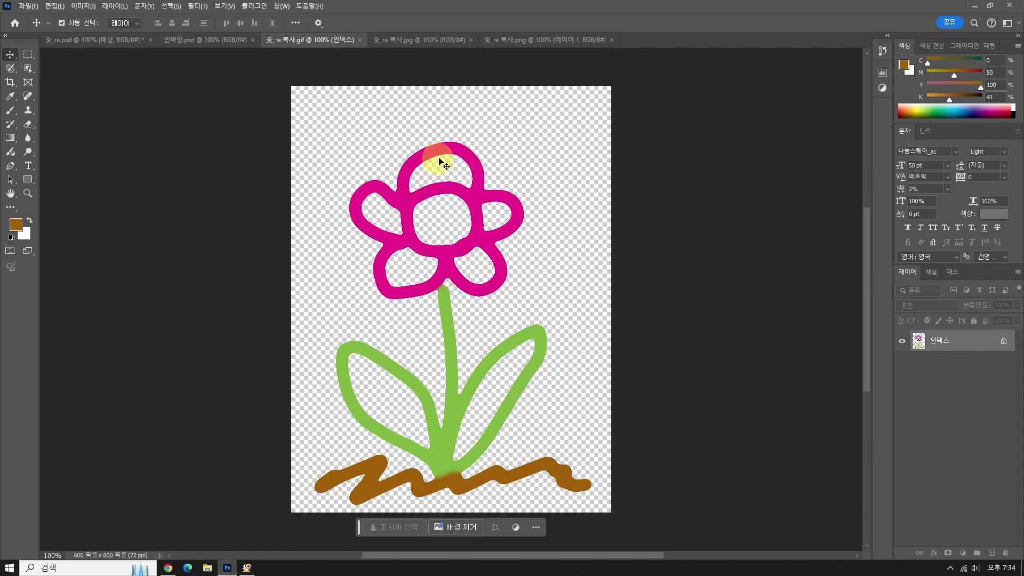
click(455, 187)
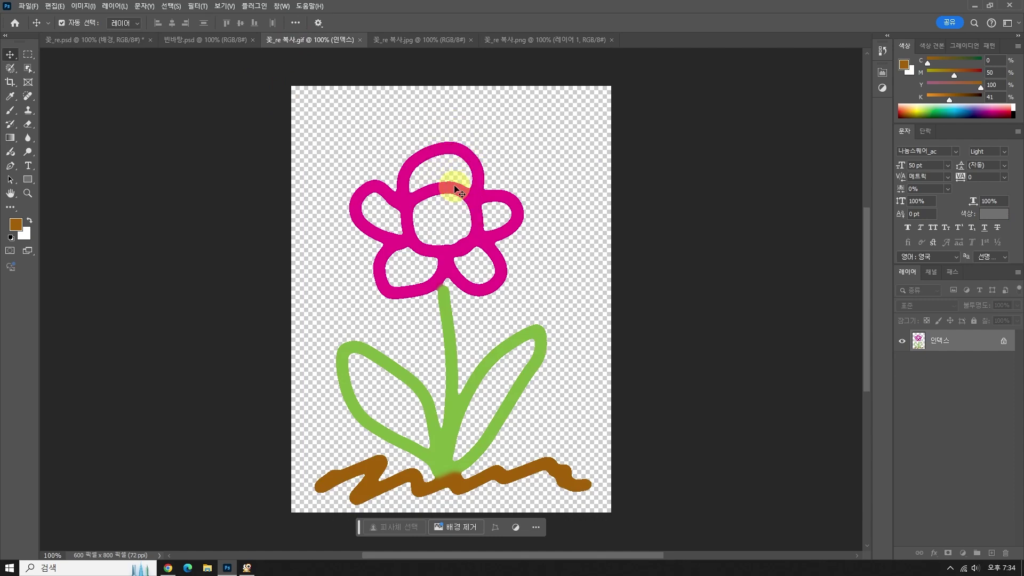
- Compare the PNG copy's background and edges with 꽃_re.psd and with the GIF and JPG copies, ending on the PNG
click(538, 41)
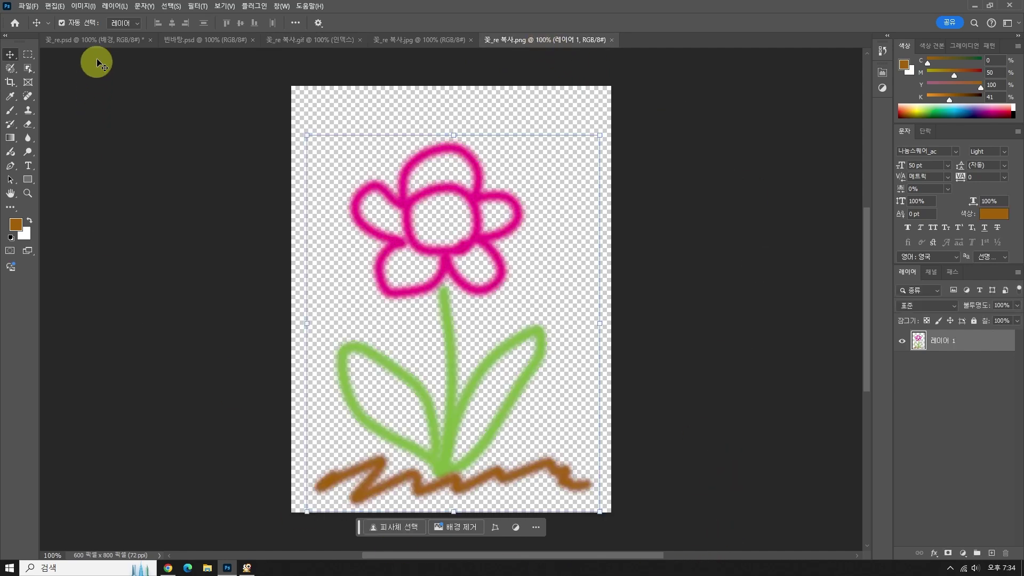
click(93, 44)
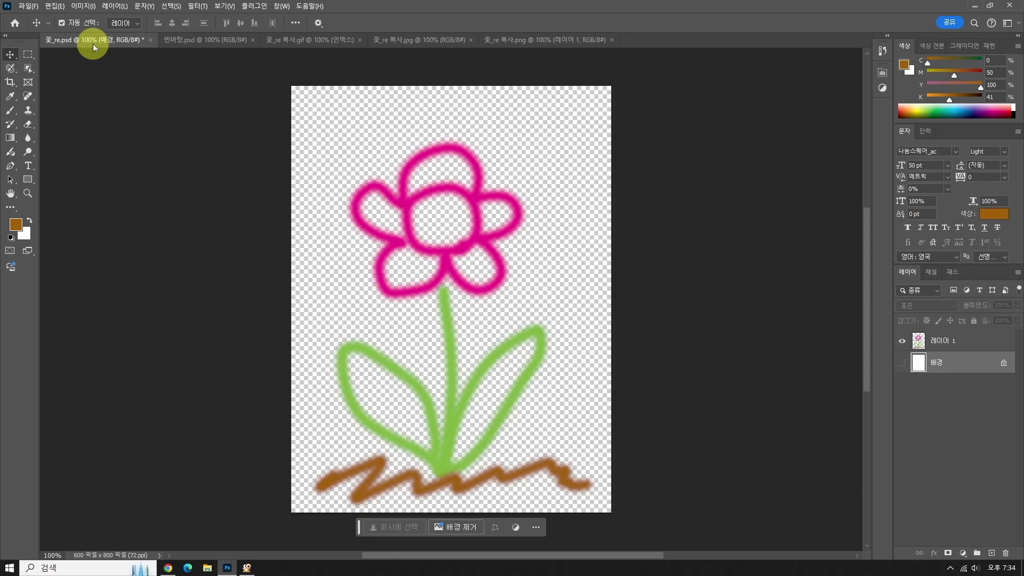
click(545, 39)
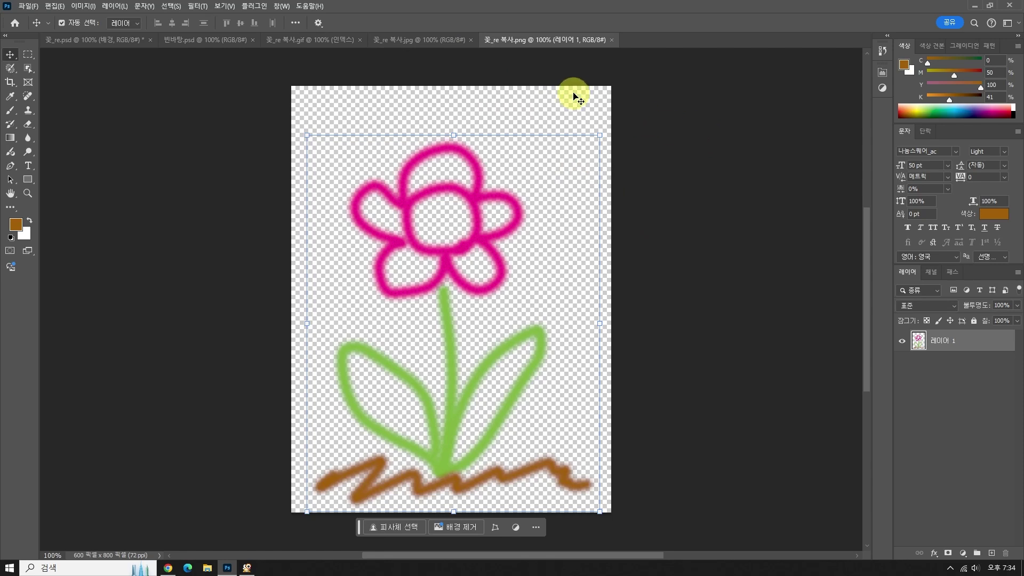
click(298, 40)
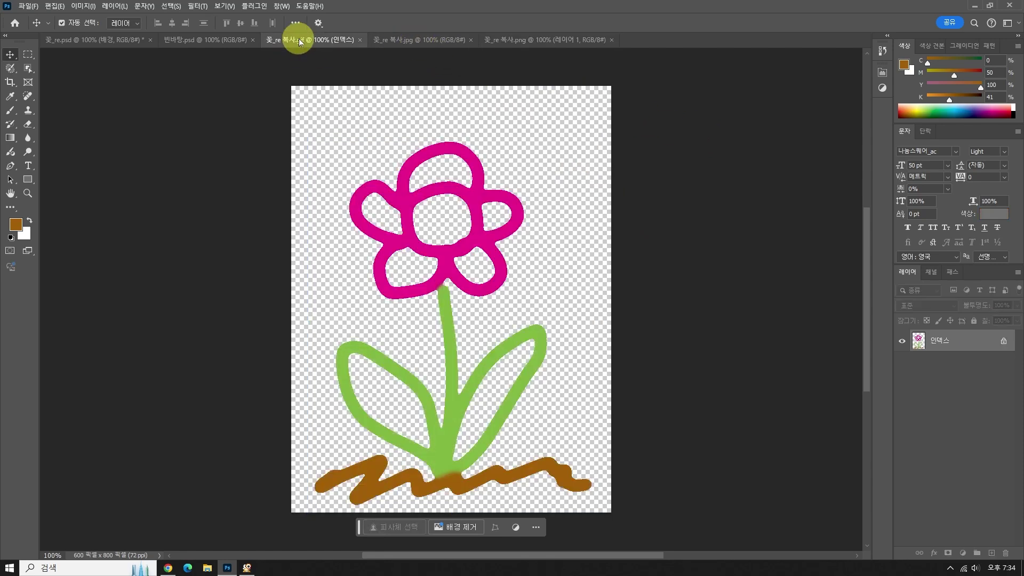
click(417, 39)
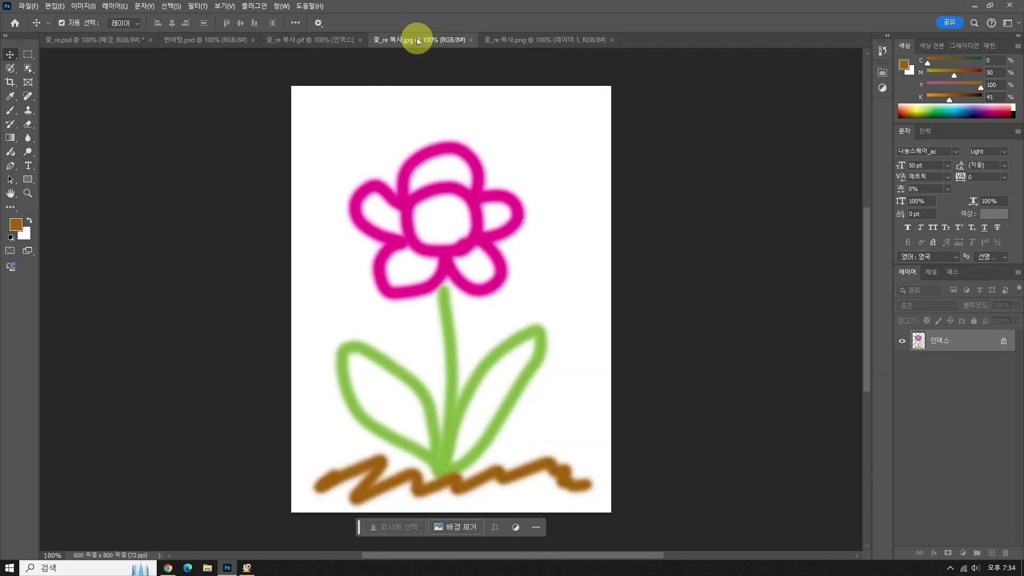
click(563, 41)
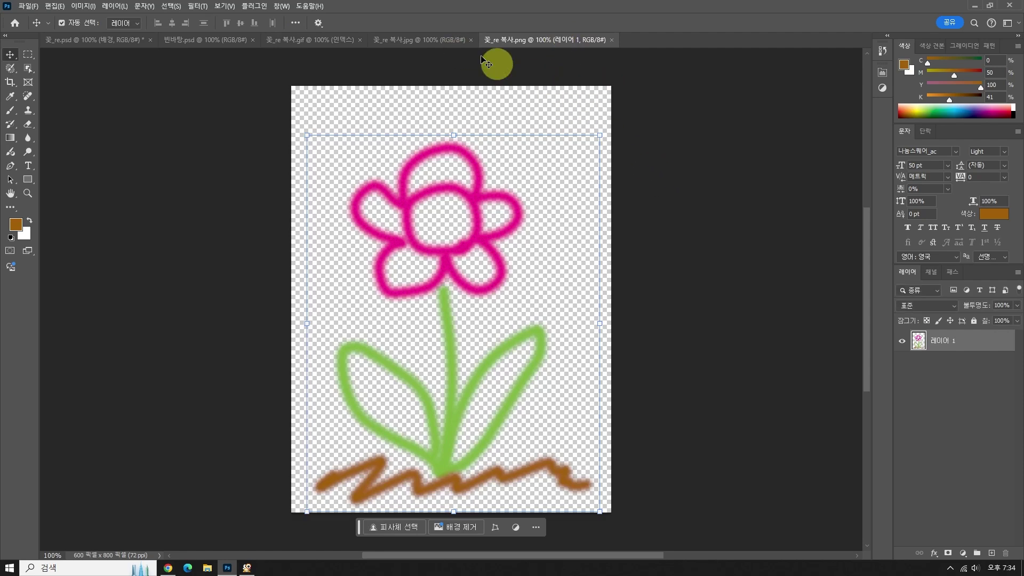
click(433, 41)
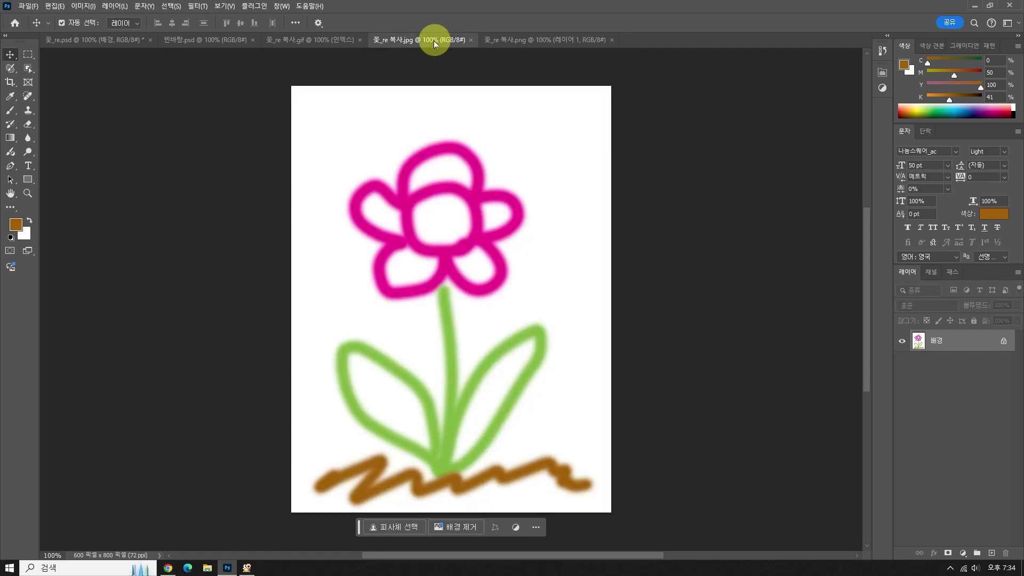
click(529, 40)
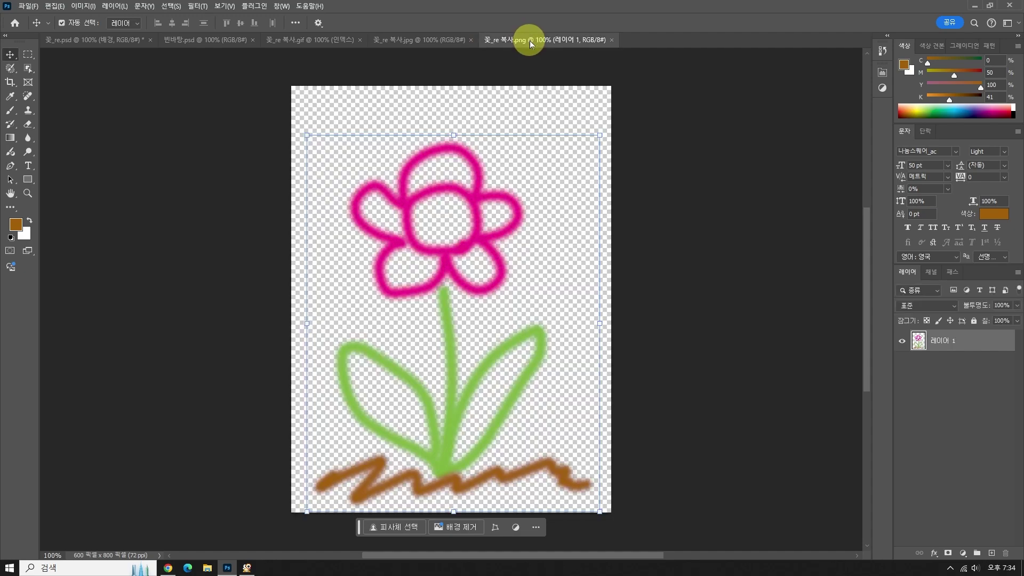
- Review the Save As (다른 이름으로 저장), Save a Copy (사본 저장) and Export (내보내기) commands available for the PNG copy
click(27, 6)
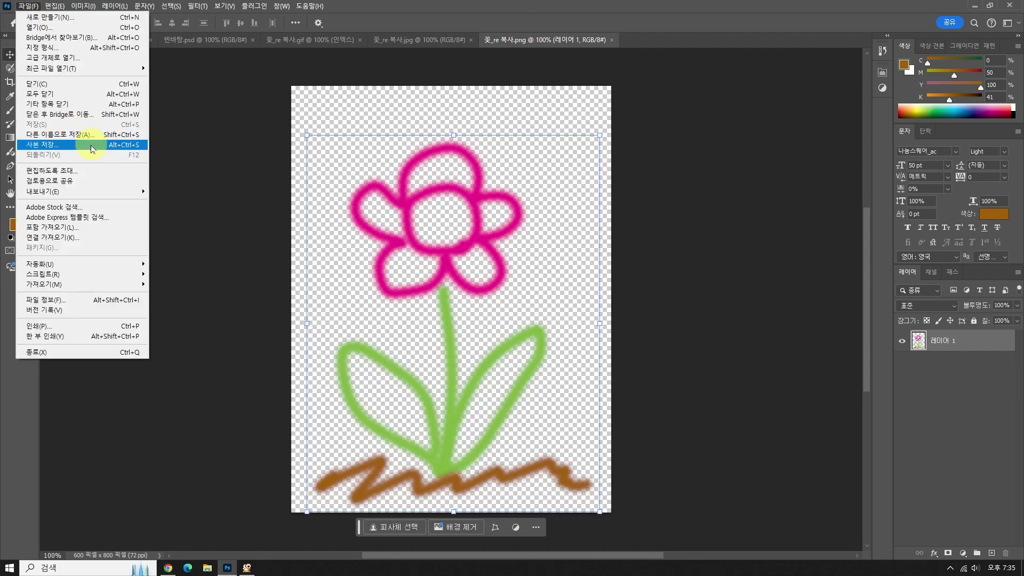
click(663, 4)
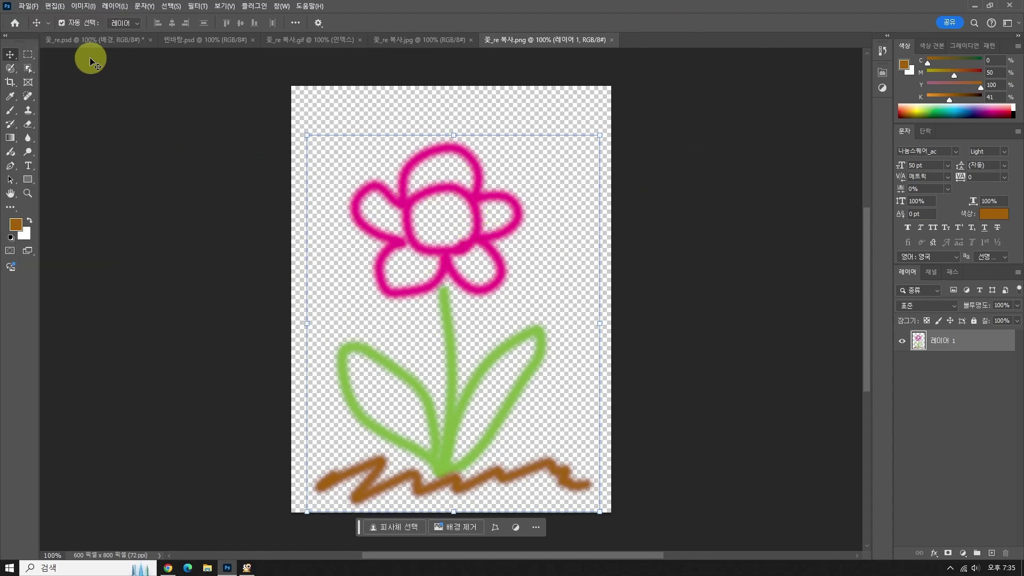
click(27, 7)
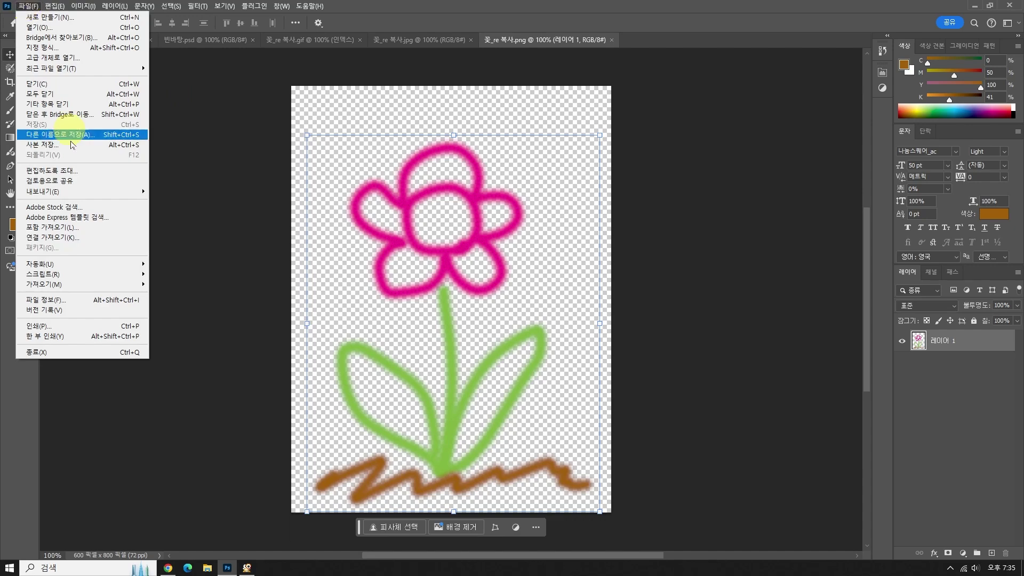
mouse_move(64, 192)
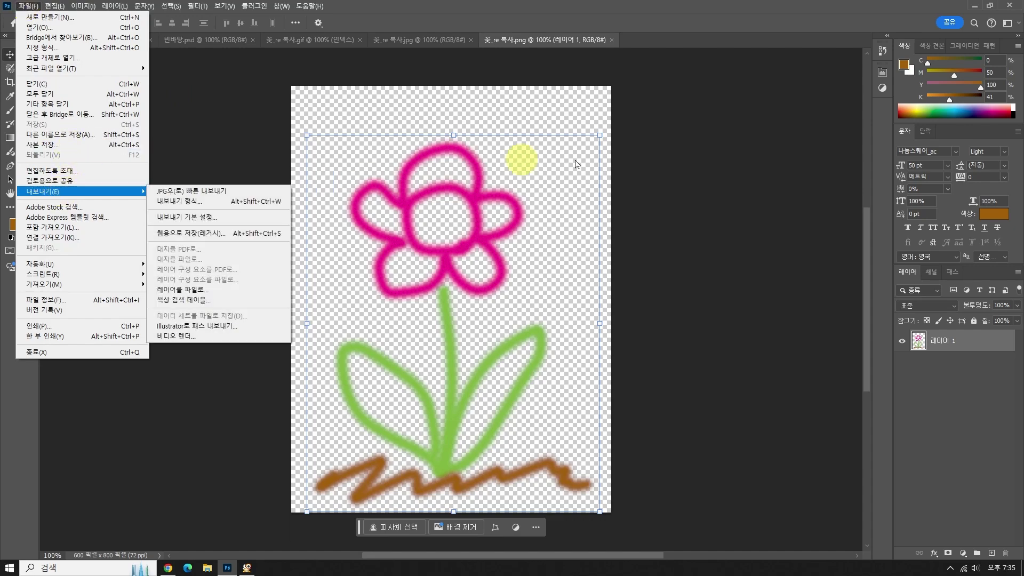